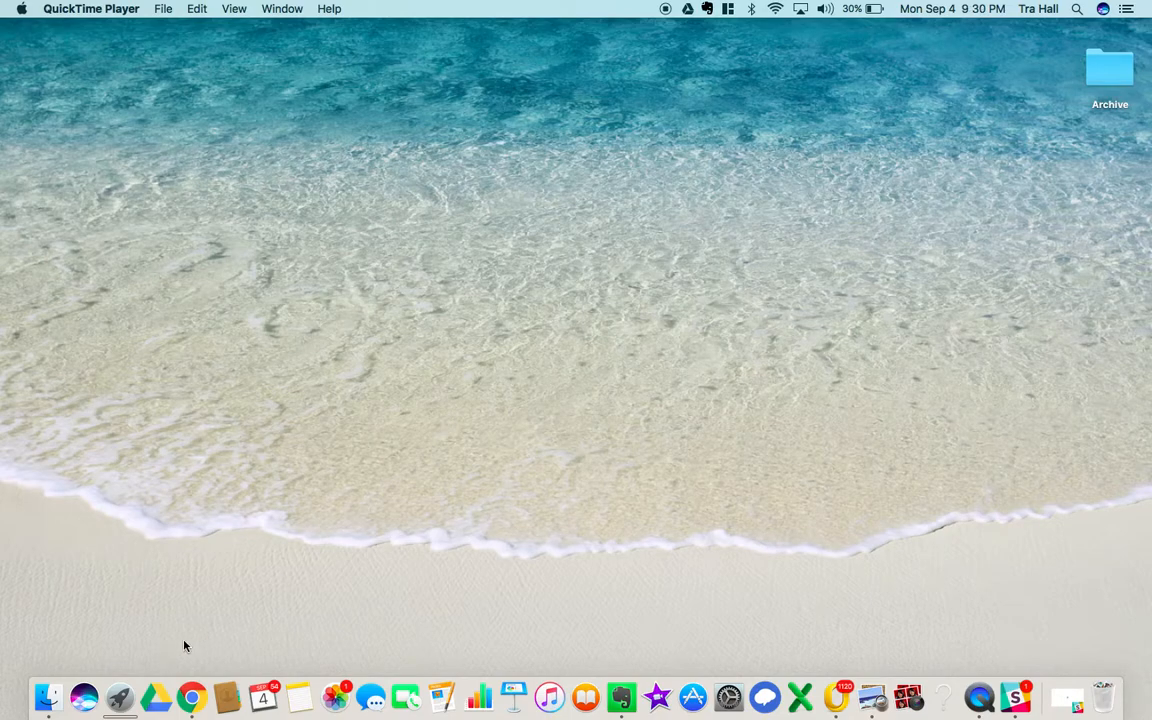
# - Switch to Chrome, read the Bill Wright Elementary dismissal announcement in the Gmail inbox, and follow its login link
pyautogui.click(195, 703)
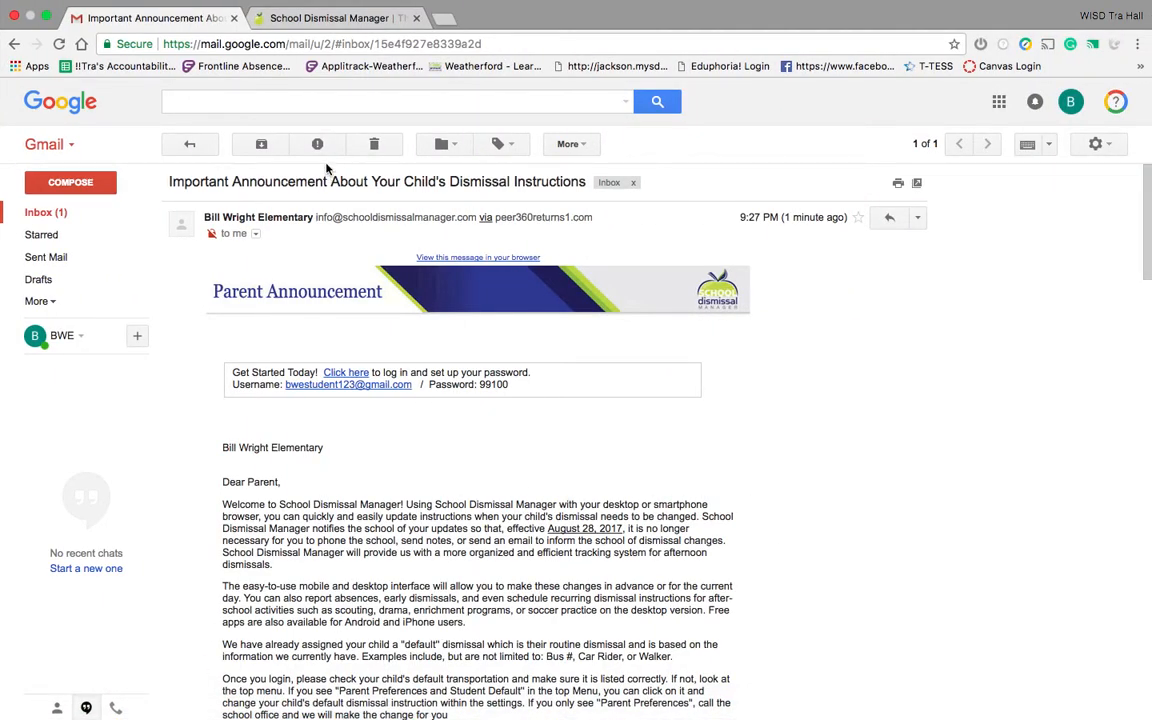
pyautogui.click(40, 212)
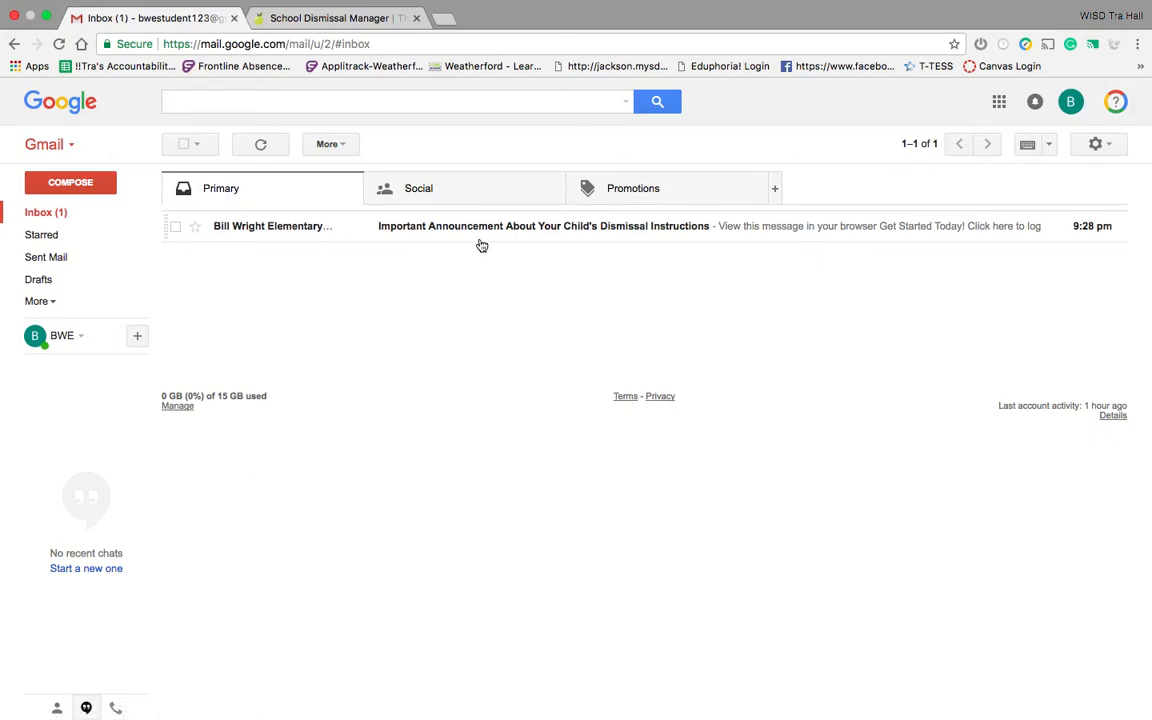
pyautogui.click(543, 237)
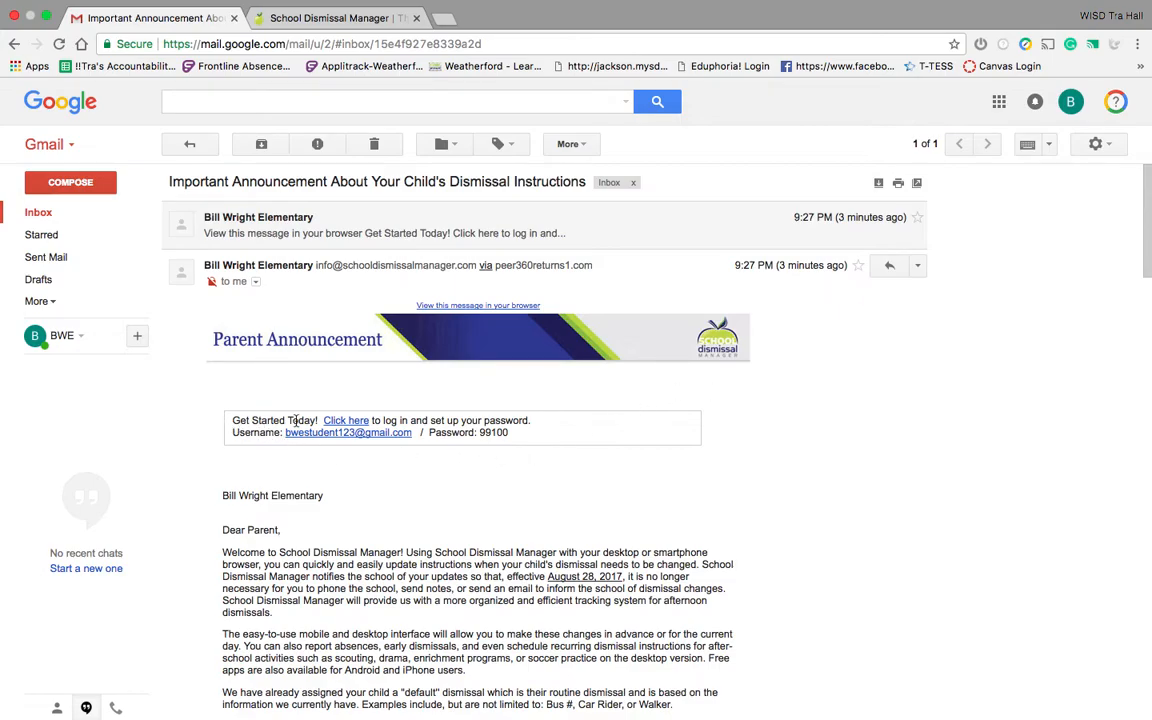
pyautogui.scroll(-2, 325, 515)
pyautogui.scroll(-5, 340, 545)
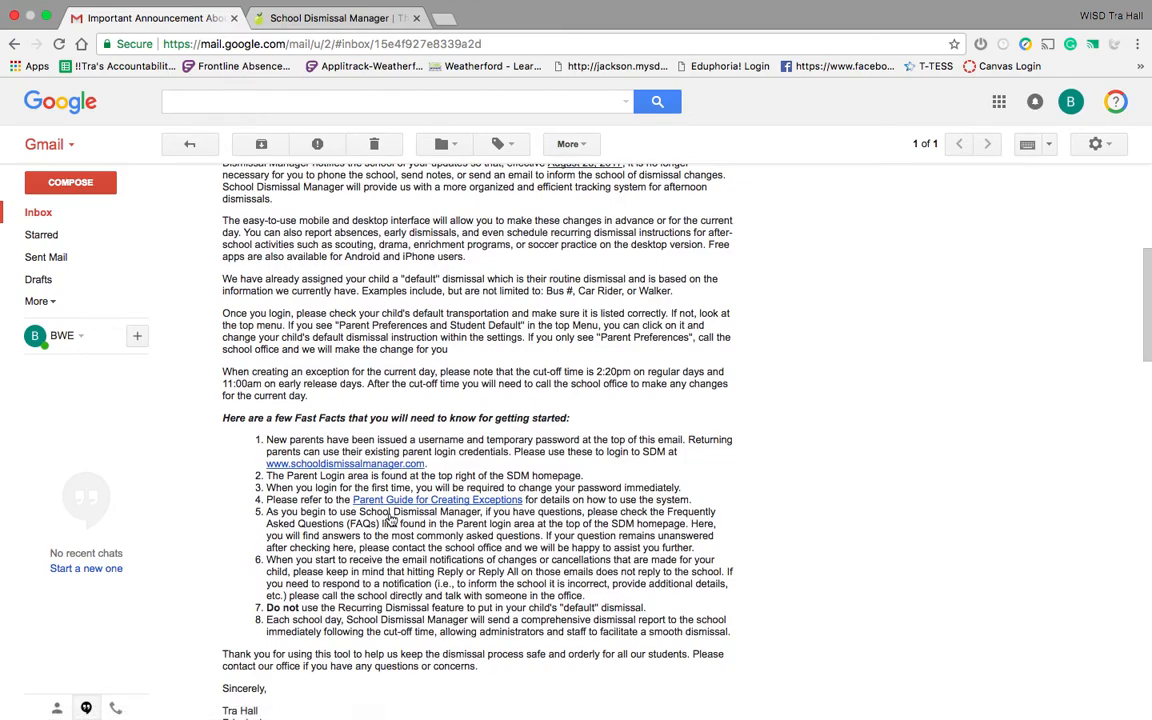
pyautogui.scroll(6, 396, 308)
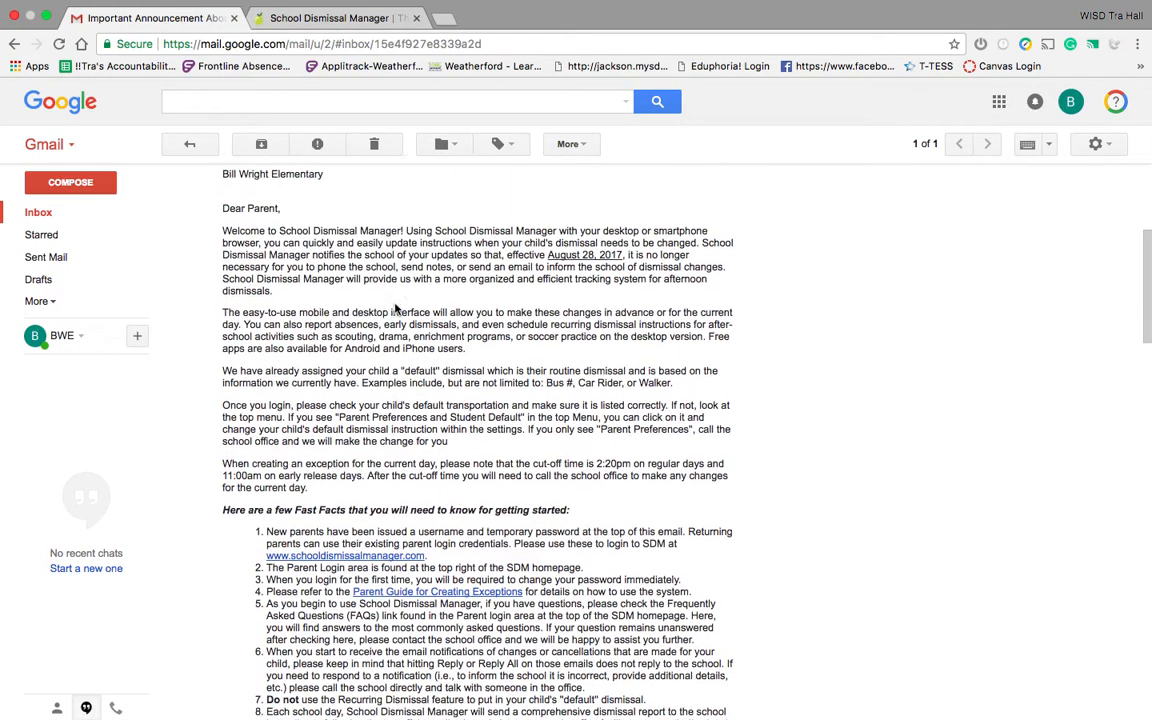
pyautogui.scroll(1, 396, 308)
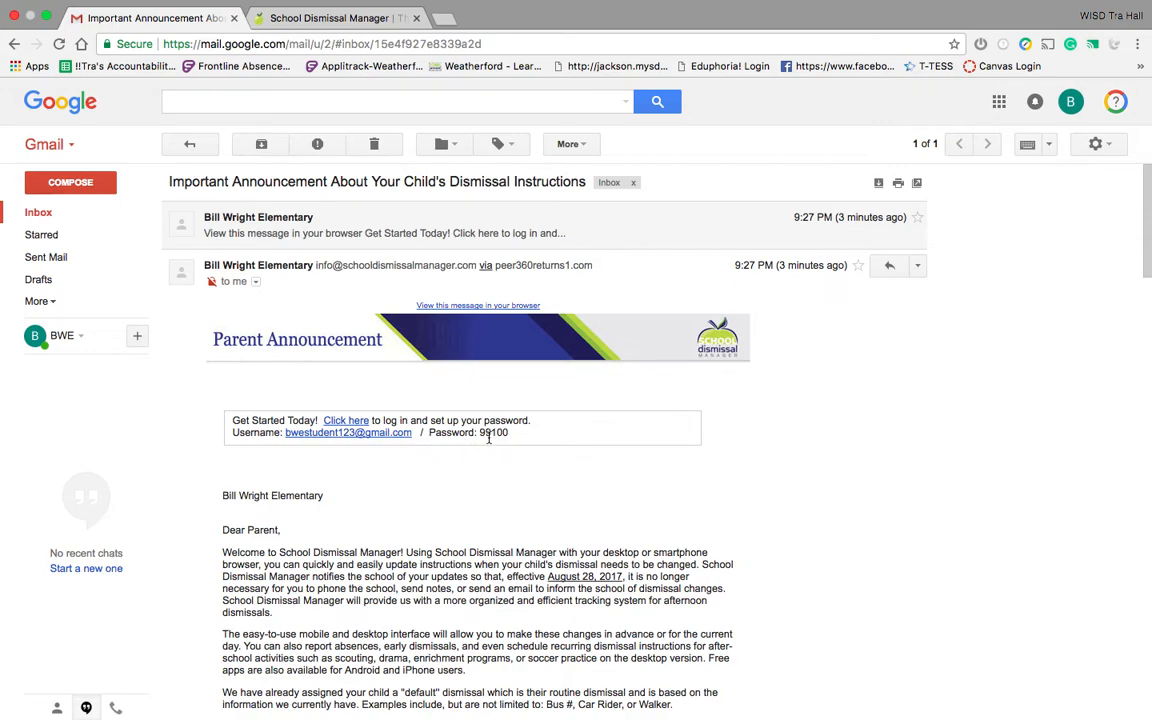
pyautogui.click(358, 425)
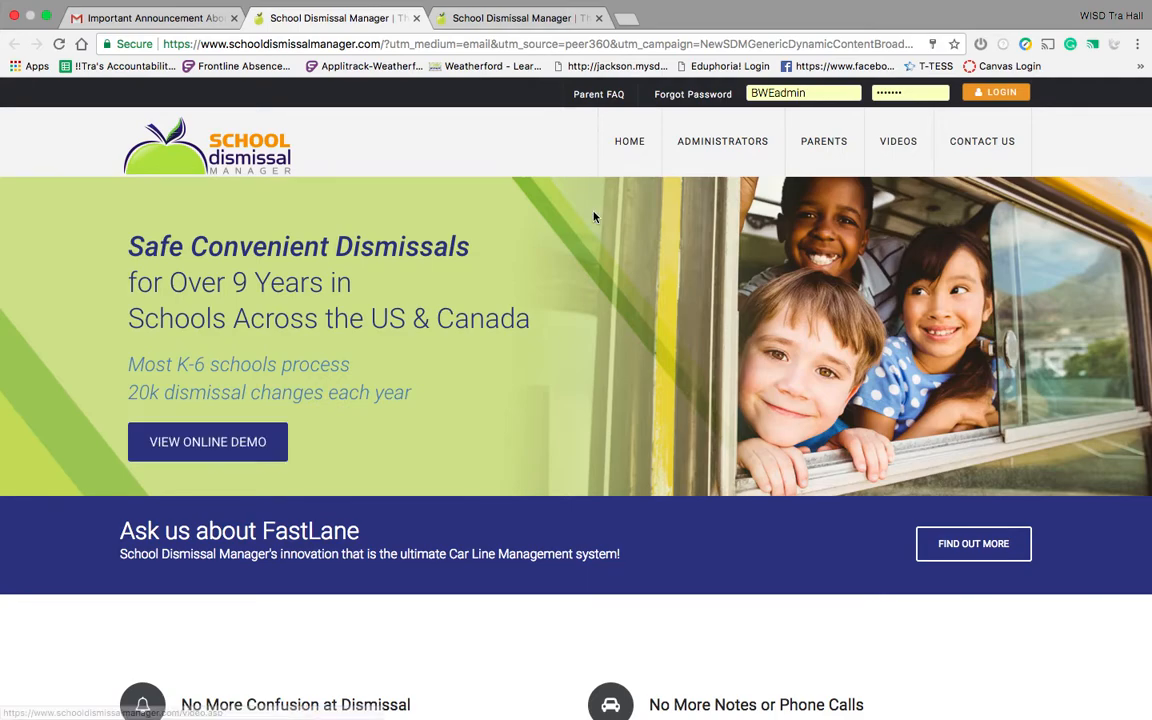
# - Copy the username from the announcement email and paste it into the School Dismissal Manager login's username field
pyautogui.click(138, 16)
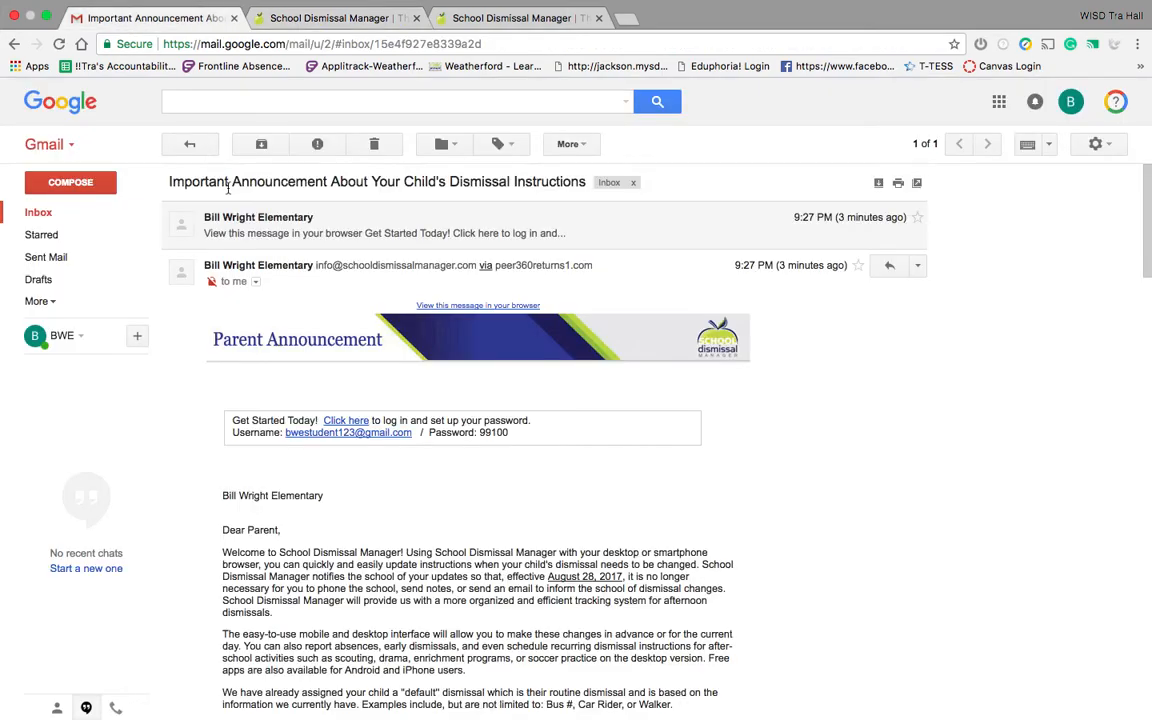
pyautogui.moveTo(411, 432); pyautogui.dragTo(283, 433)
pyautogui.press('cmd+c')
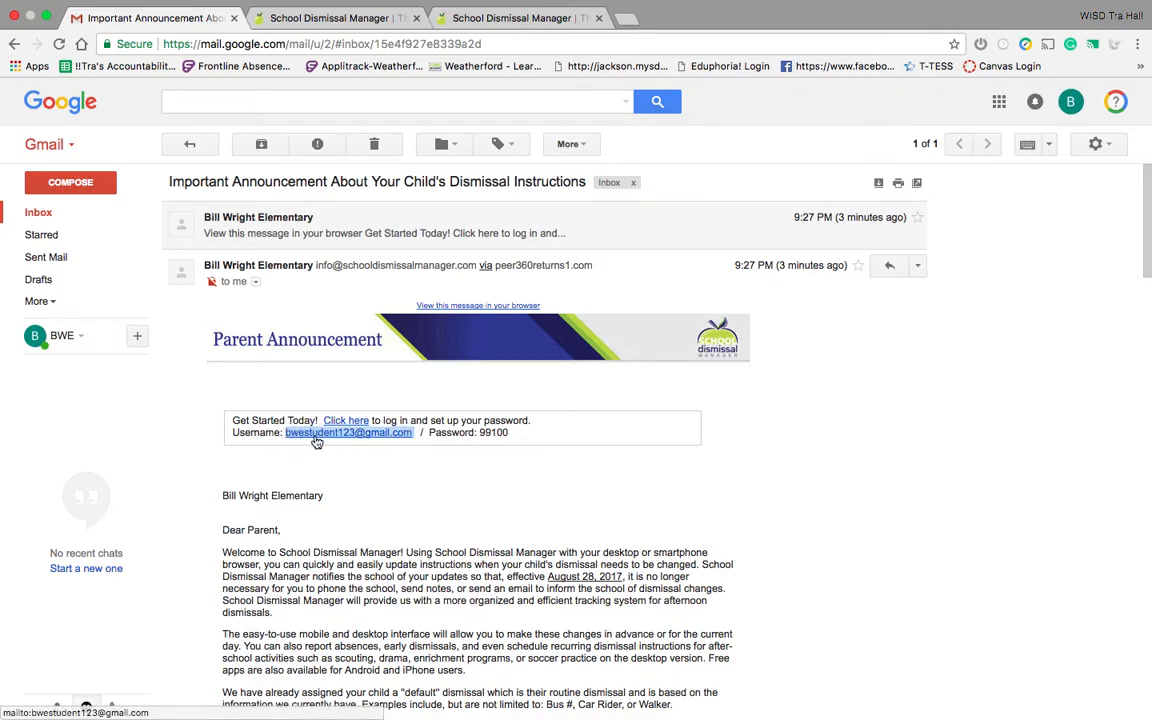
pyautogui.rightClick(315, 438)
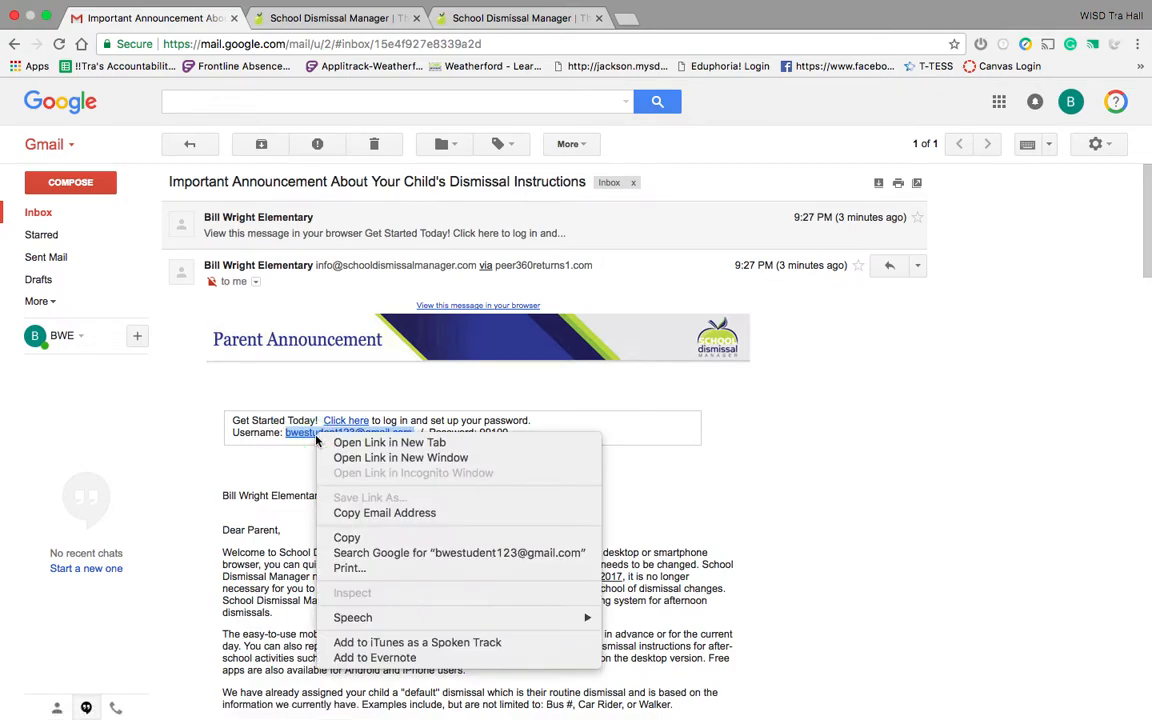
pyautogui.click(345, 512)
pyautogui.click(531, 20)
pyautogui.click(812, 93)
pyautogui.rightClick(814, 95)
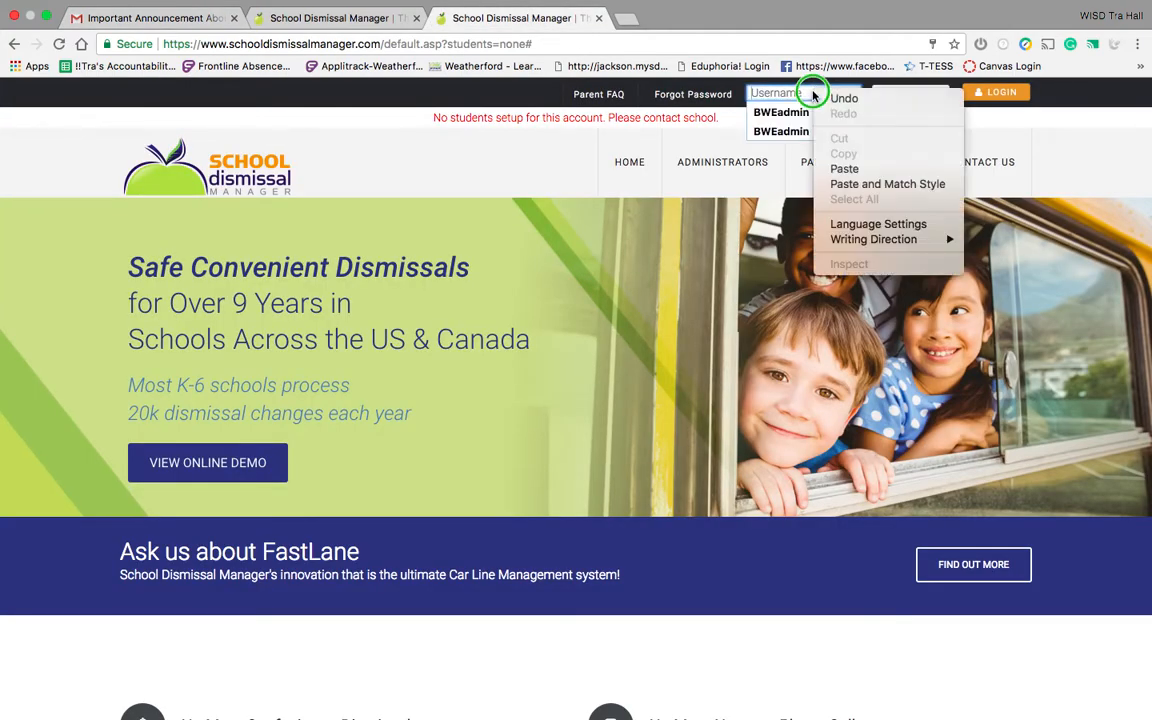
pyautogui.click(850, 168)
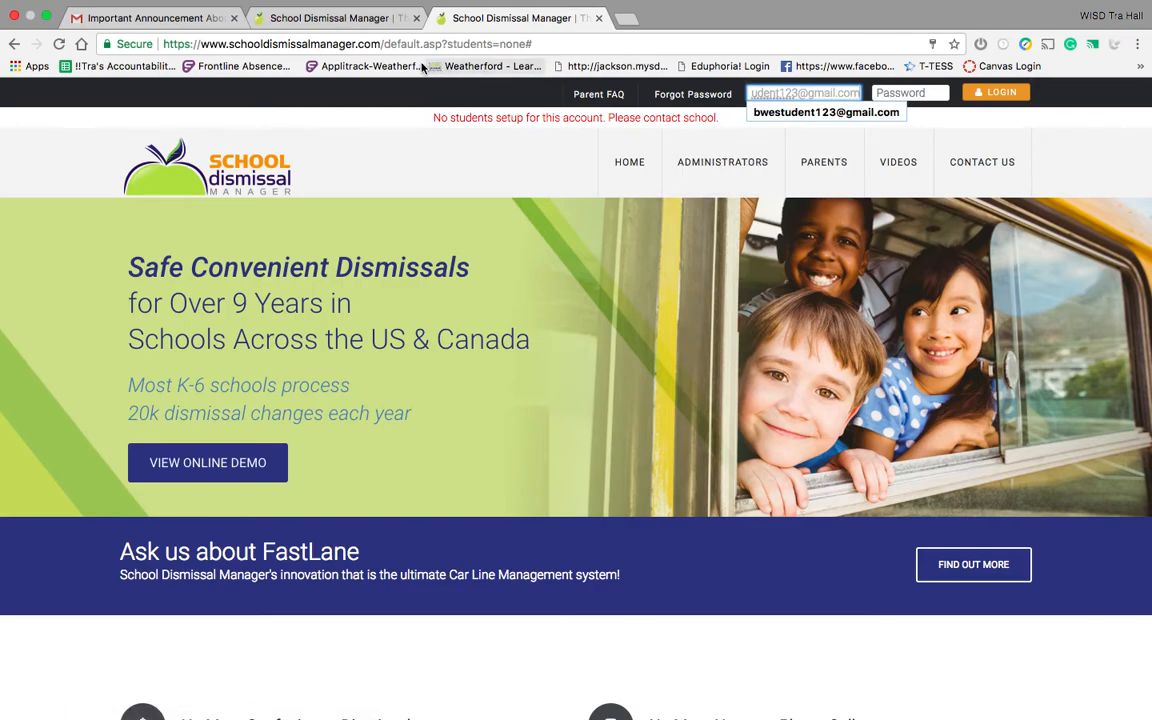
# - Check the temporary password in the announcement email, enter it in the site's password field and log in
pyautogui.click(193, 22)
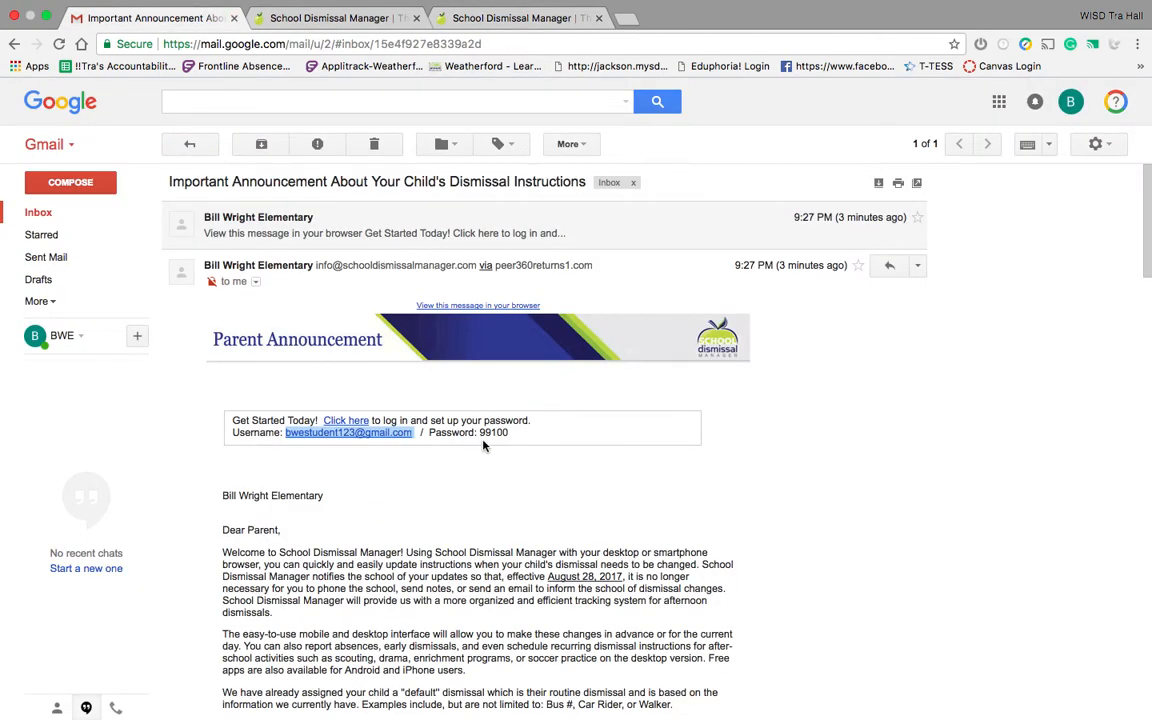
pyautogui.click(505, 22)
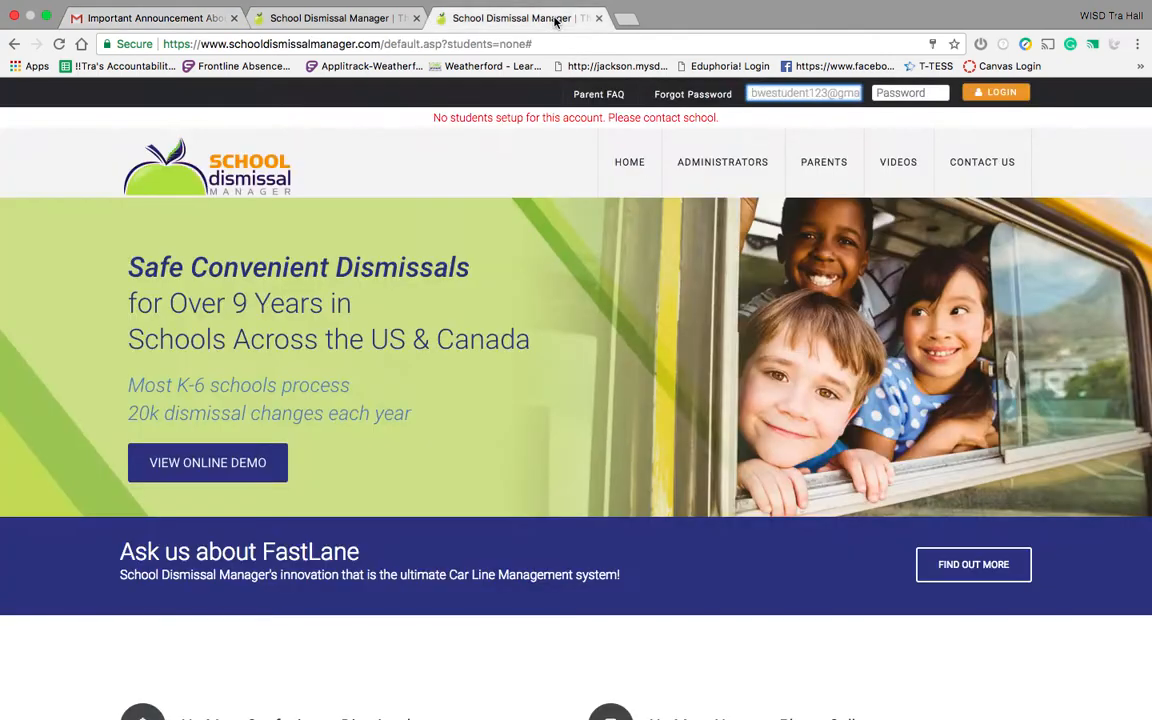
pyautogui.click(885, 94)
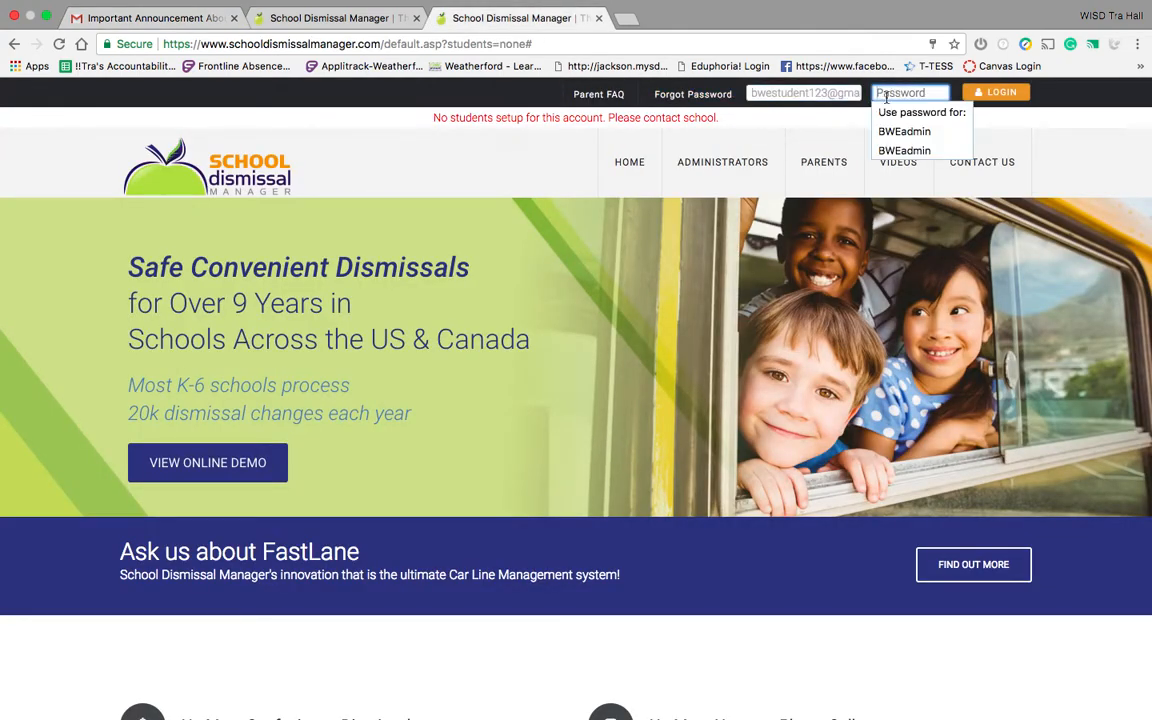
pyautogui.write('•••••')
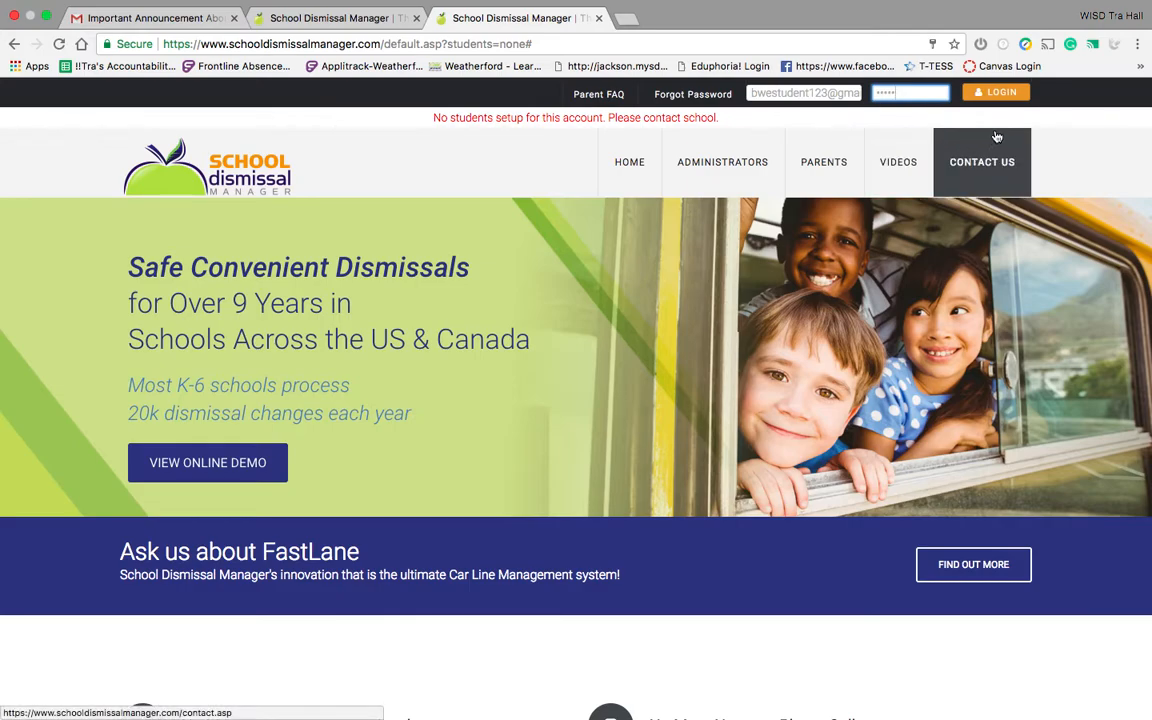
pyautogui.click(1005, 93)
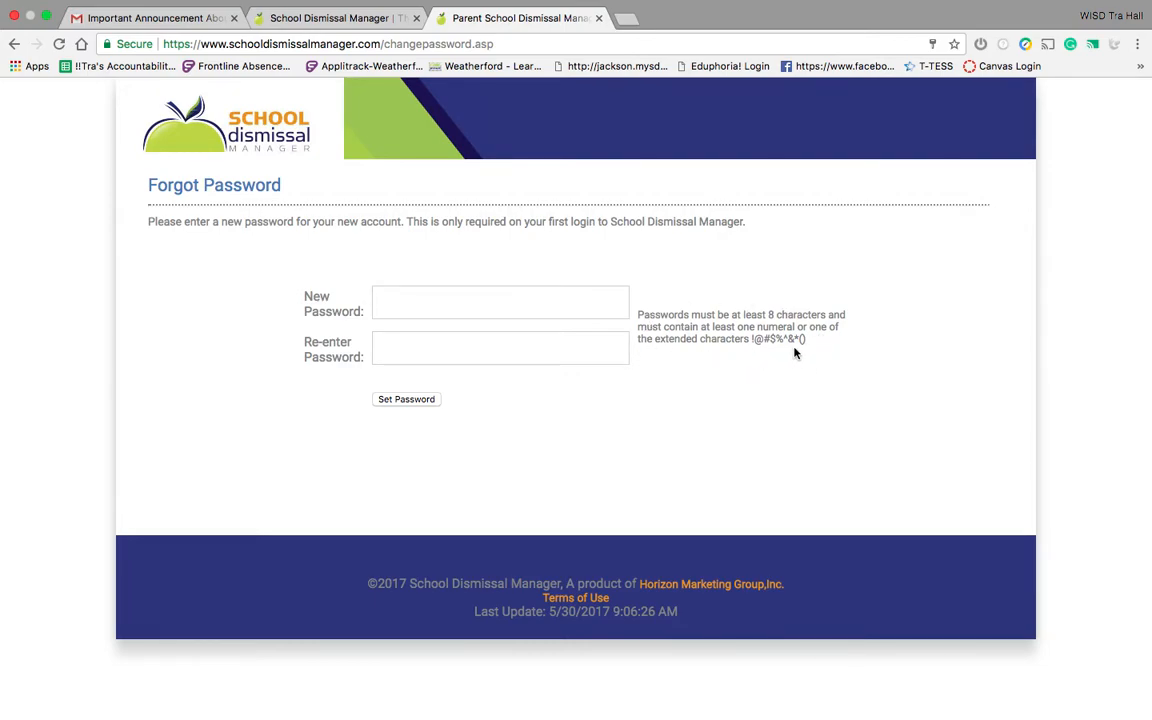
# - Enter and re-enter a new account password, set it, and let the browser update its saved password
pyautogui.click(458, 301)
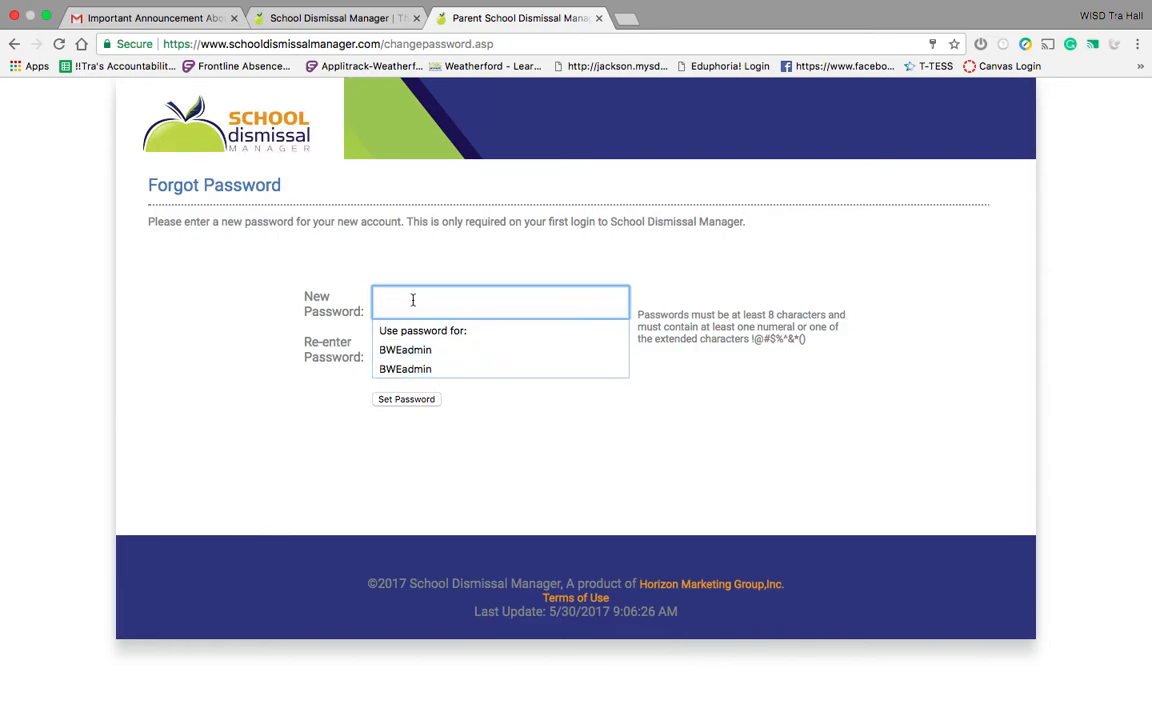
pyautogui.write('•••••••')
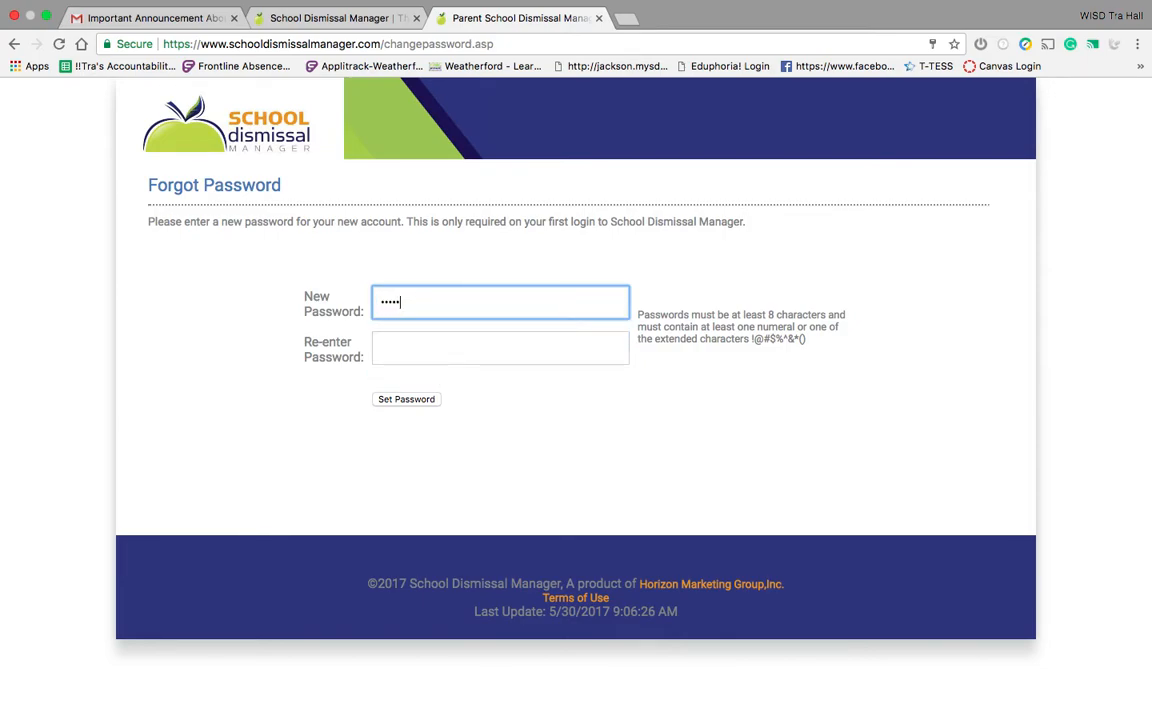
pyautogui.press('Tab')
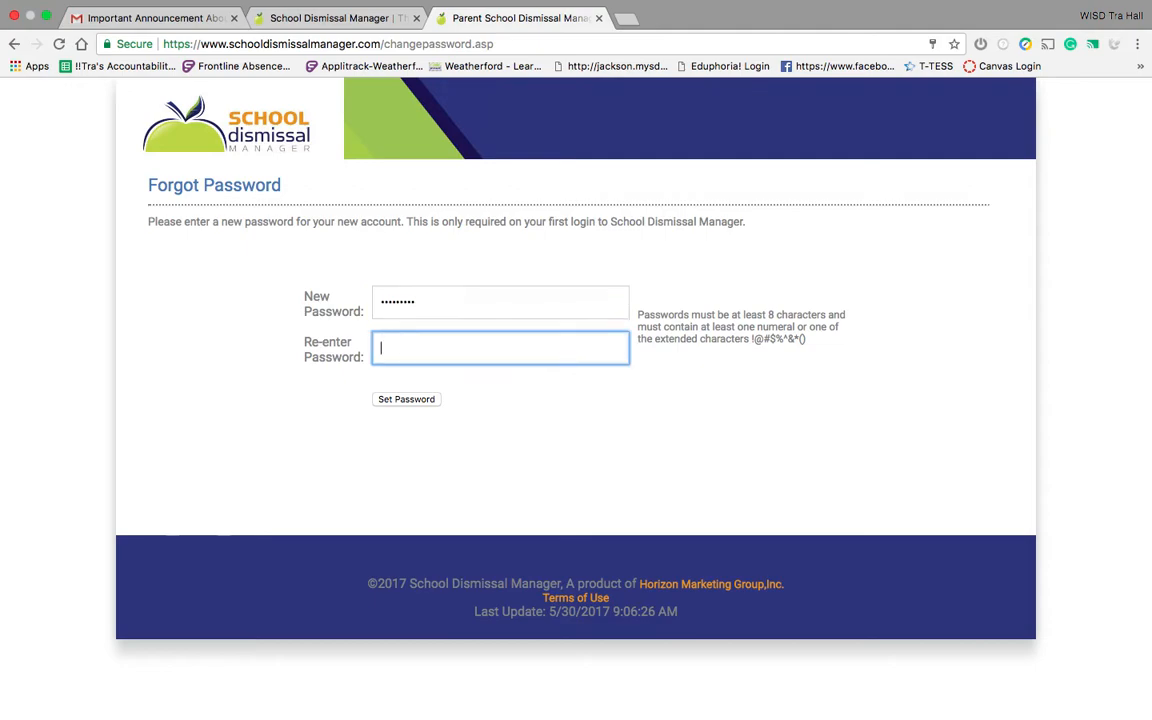
pyautogui.write('••••••••')
pyautogui.click(398, 401)
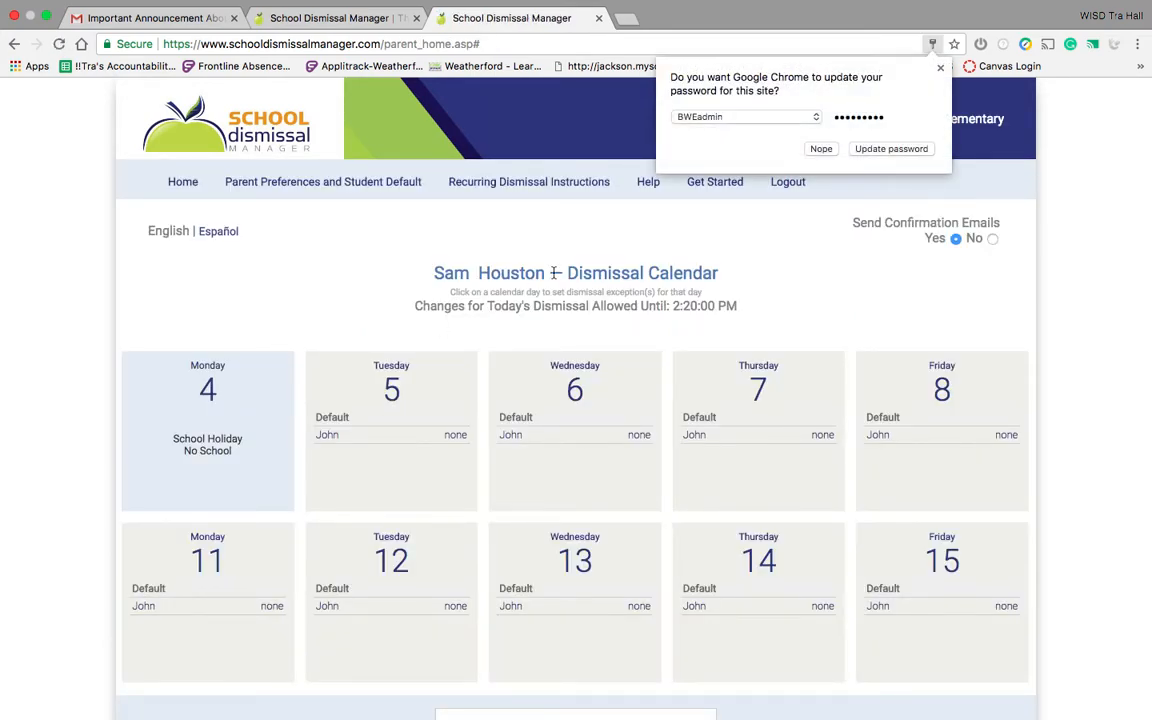
pyautogui.click(856, 149)
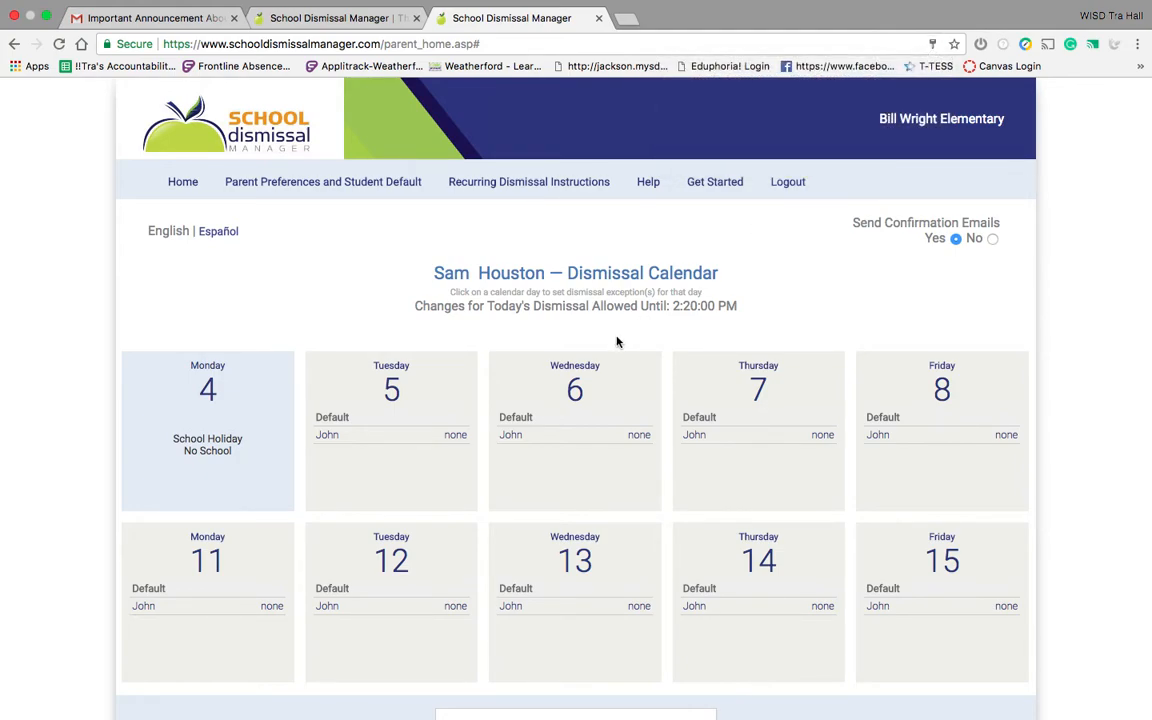
# - Look over the dismissal calendar on the home page, display it in Spanish, and return it to English
pyautogui.scroll(-1, 616, 342)
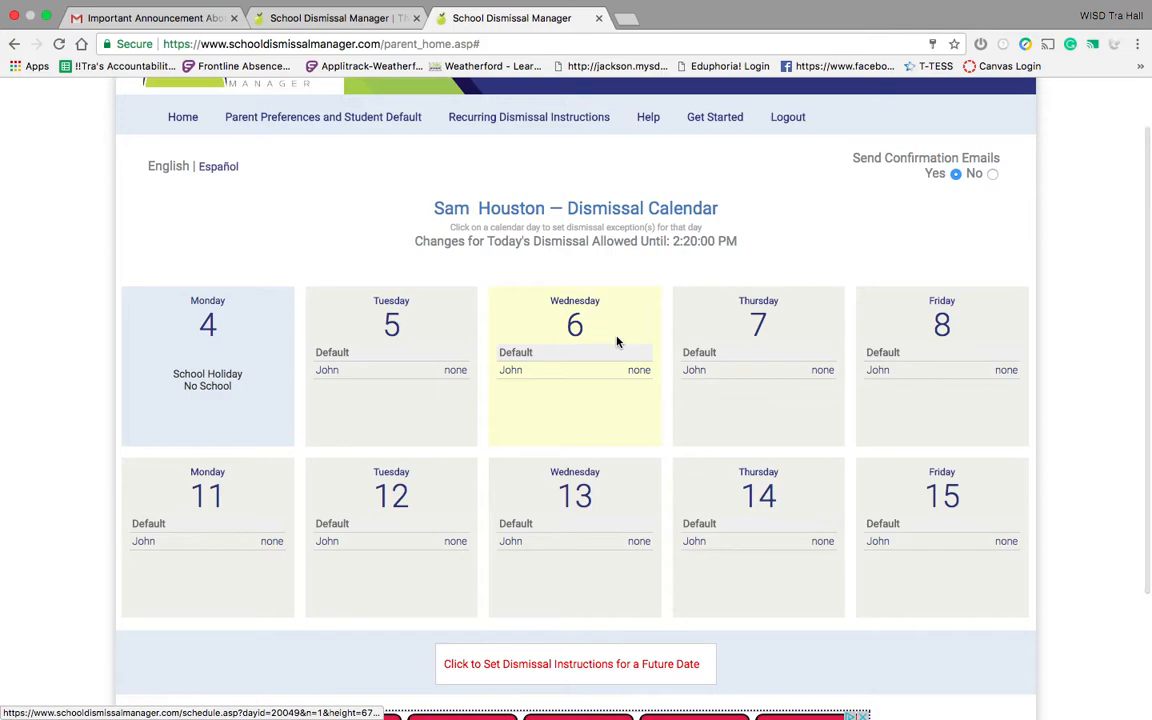
pyautogui.scroll(1, 616, 342)
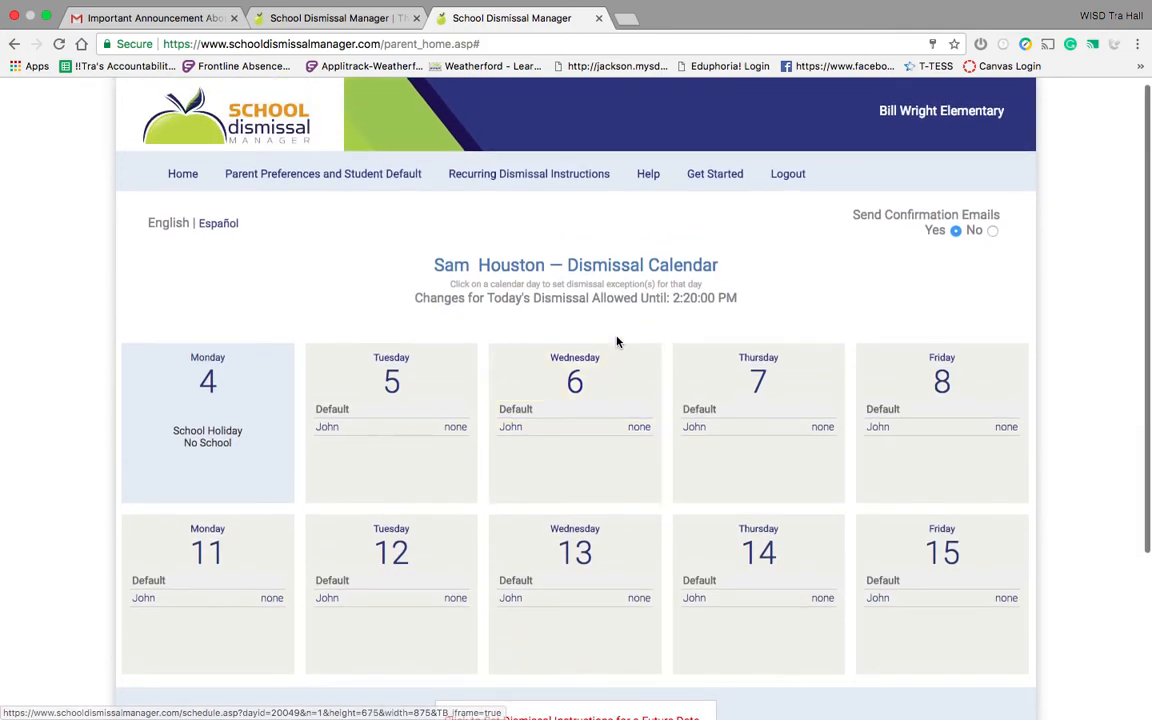
pyautogui.click(180, 176)
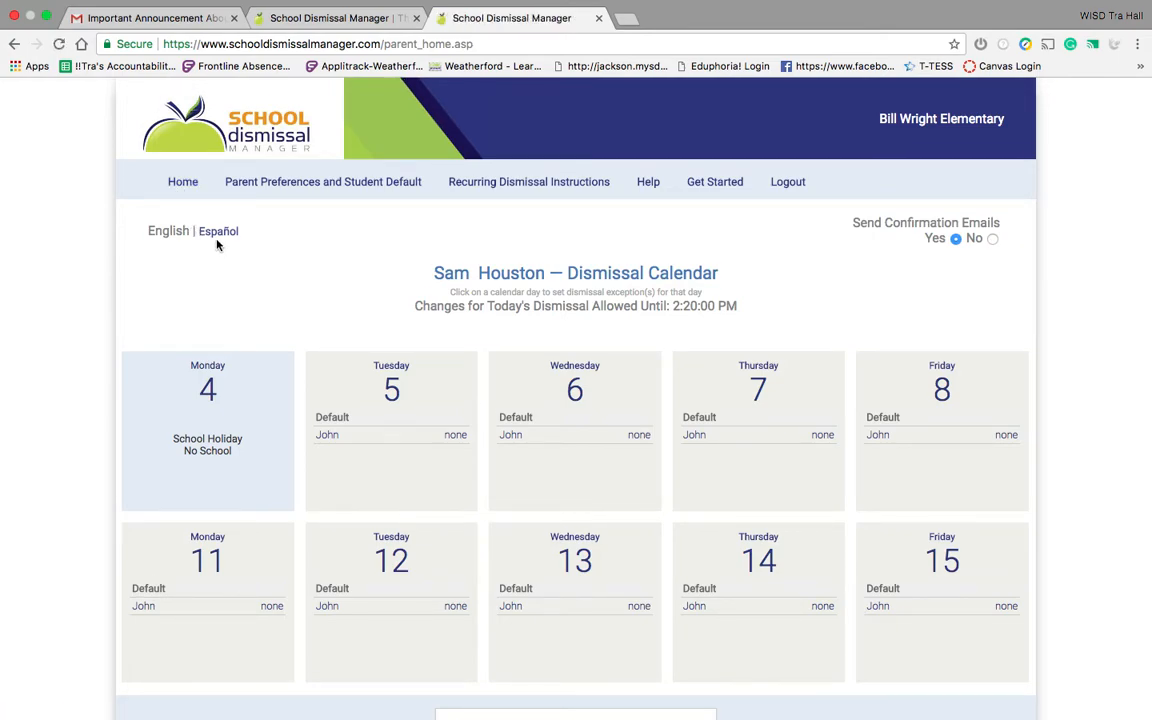
pyautogui.click(217, 240)
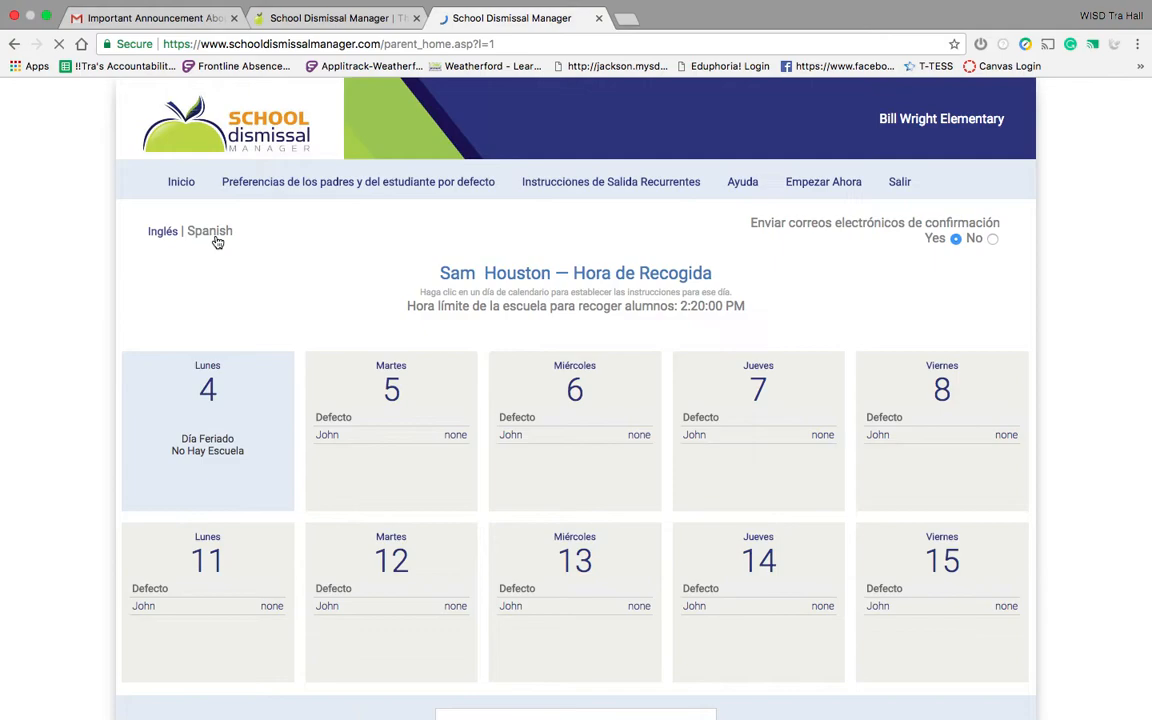
pyautogui.click(159, 241)
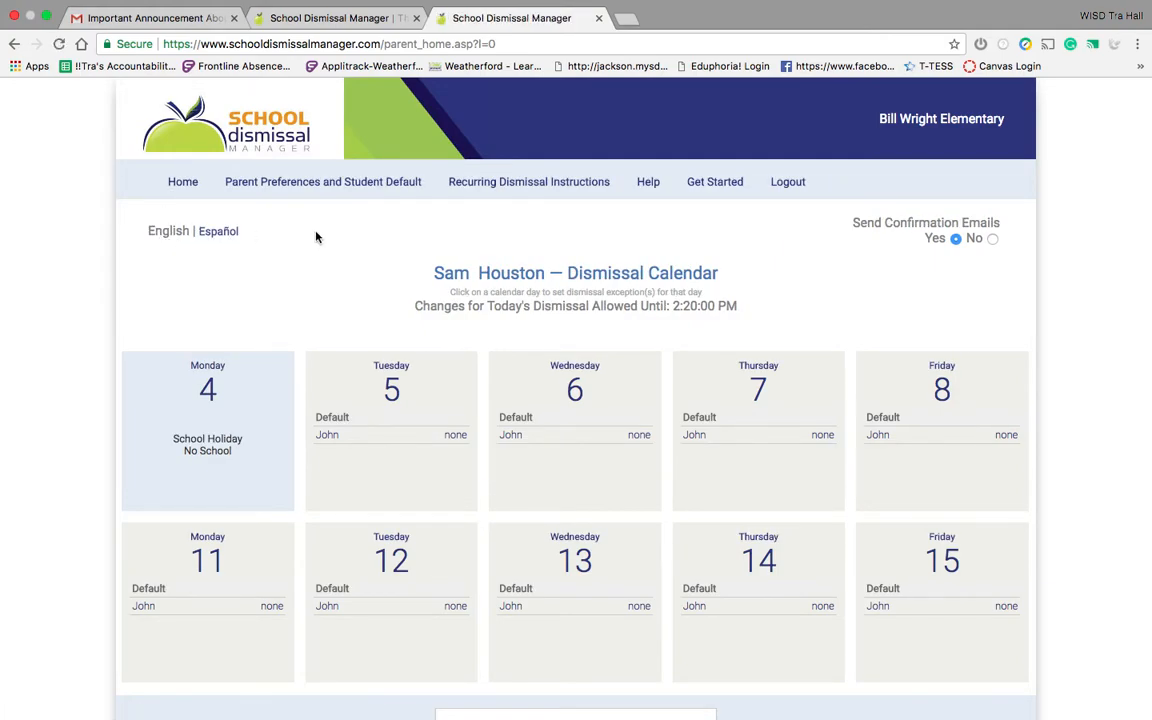
# - Set the student's default dismissal instruction to Blue Zone Car Rider in the parent preferences, save it and return to the calendar
pyautogui.click(316, 186)
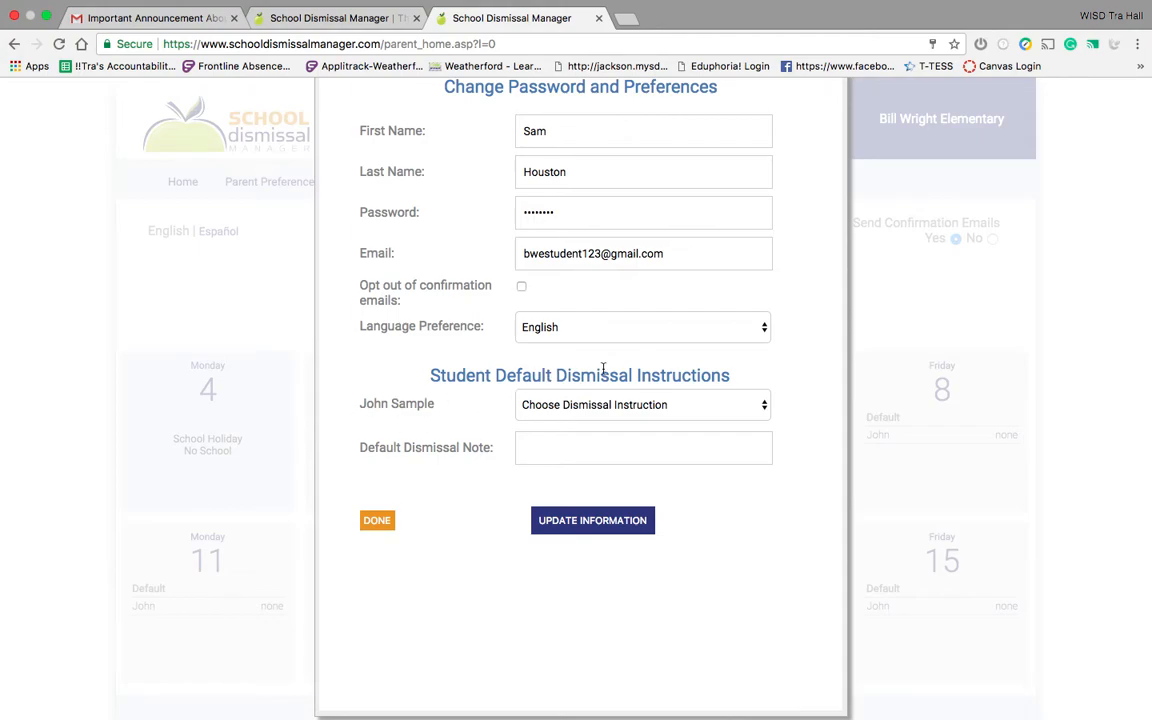
pyautogui.click(765, 412)
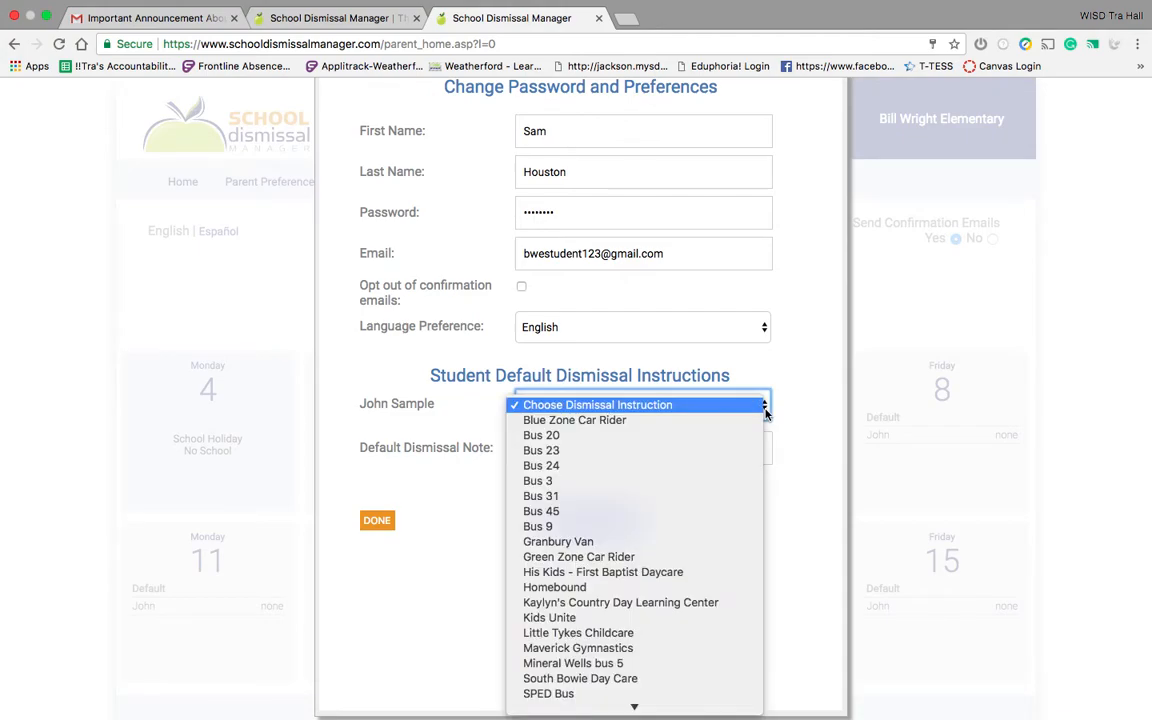
pyautogui.click(699, 480)
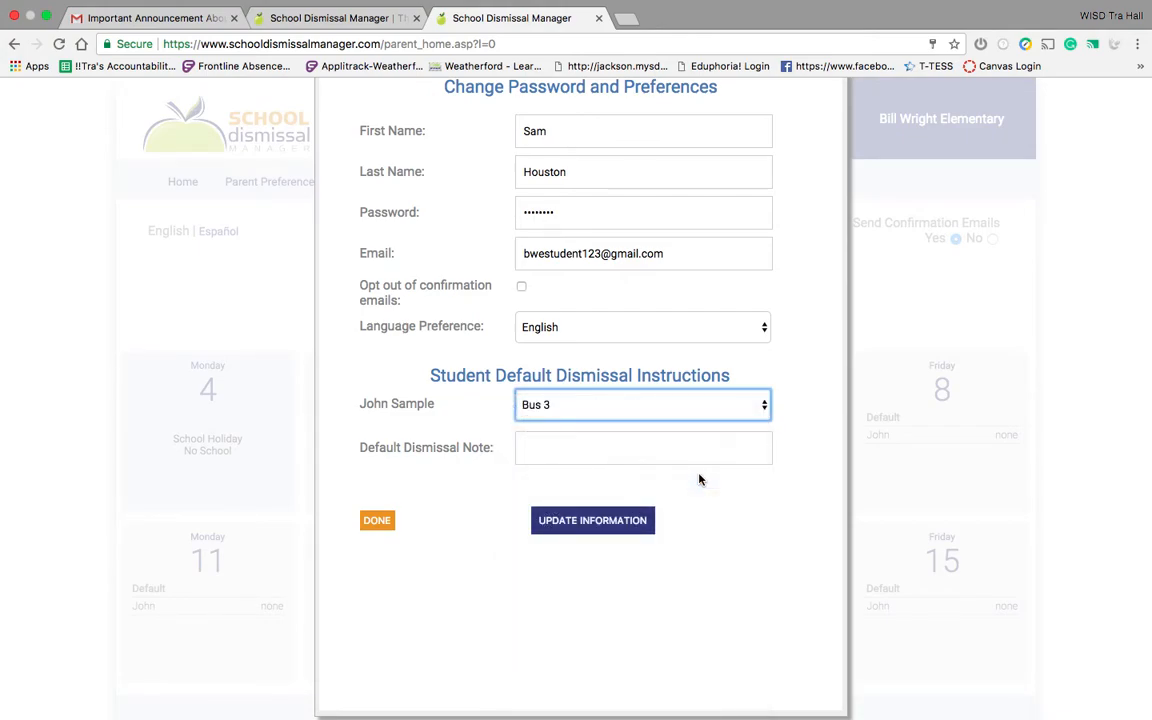
pyautogui.click(765, 410)
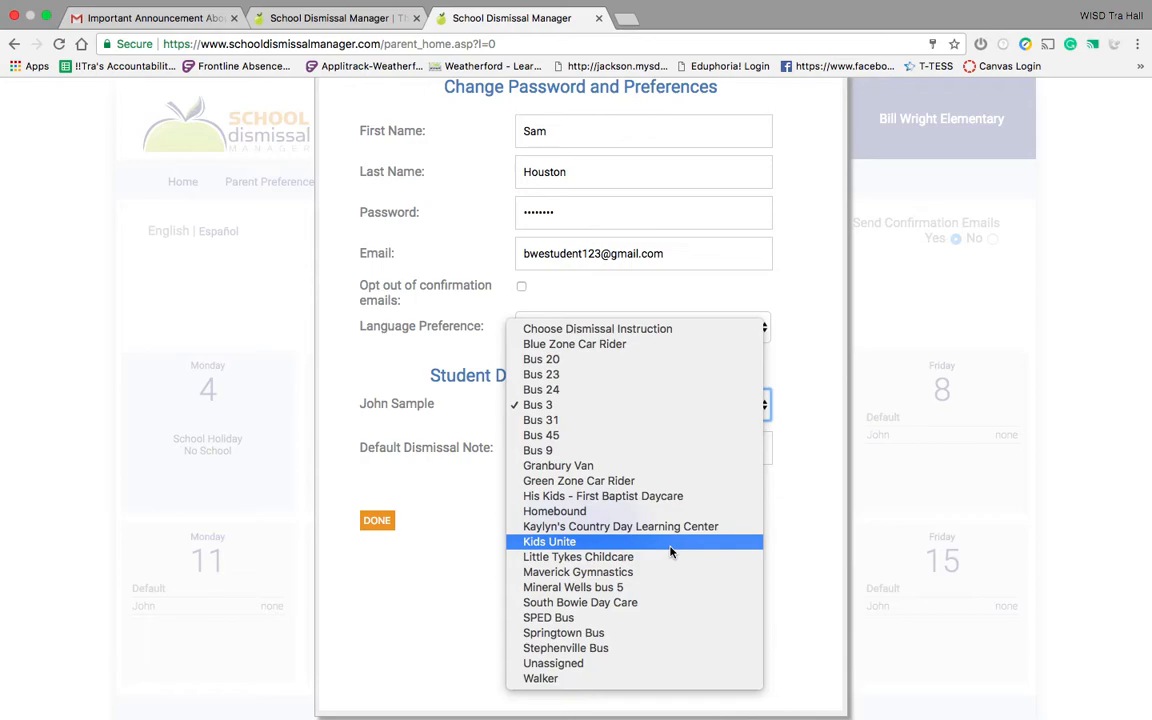
pyautogui.click(643, 350)
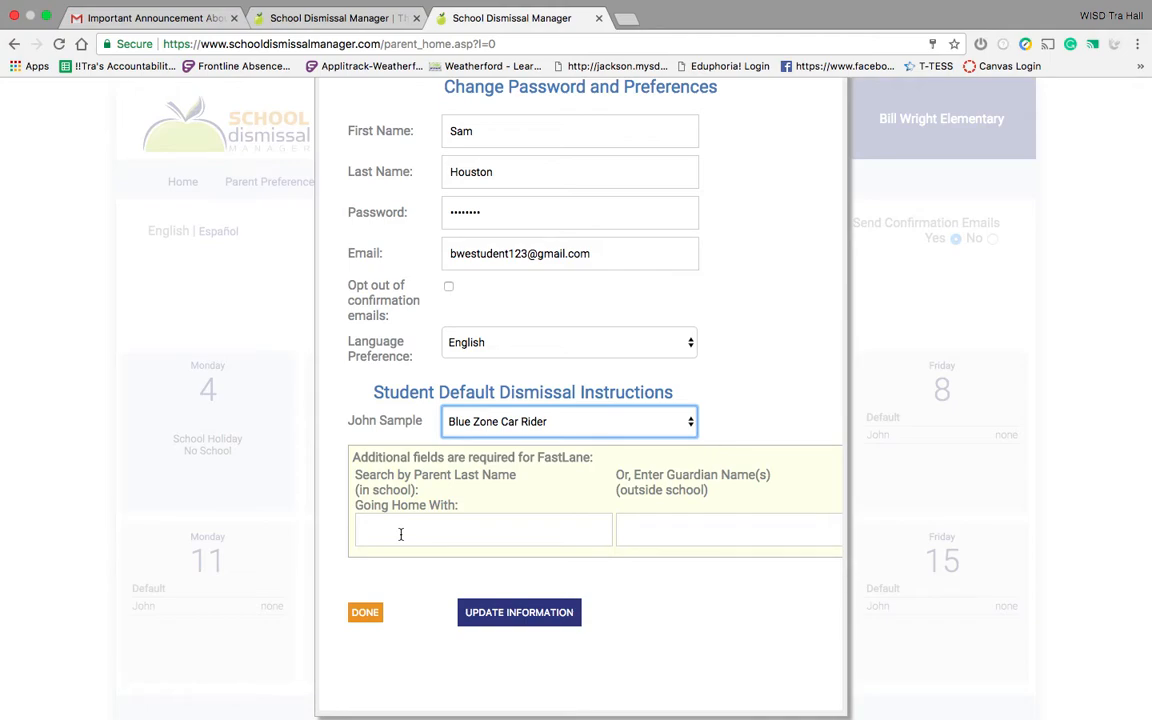
pyautogui.click(498, 618)
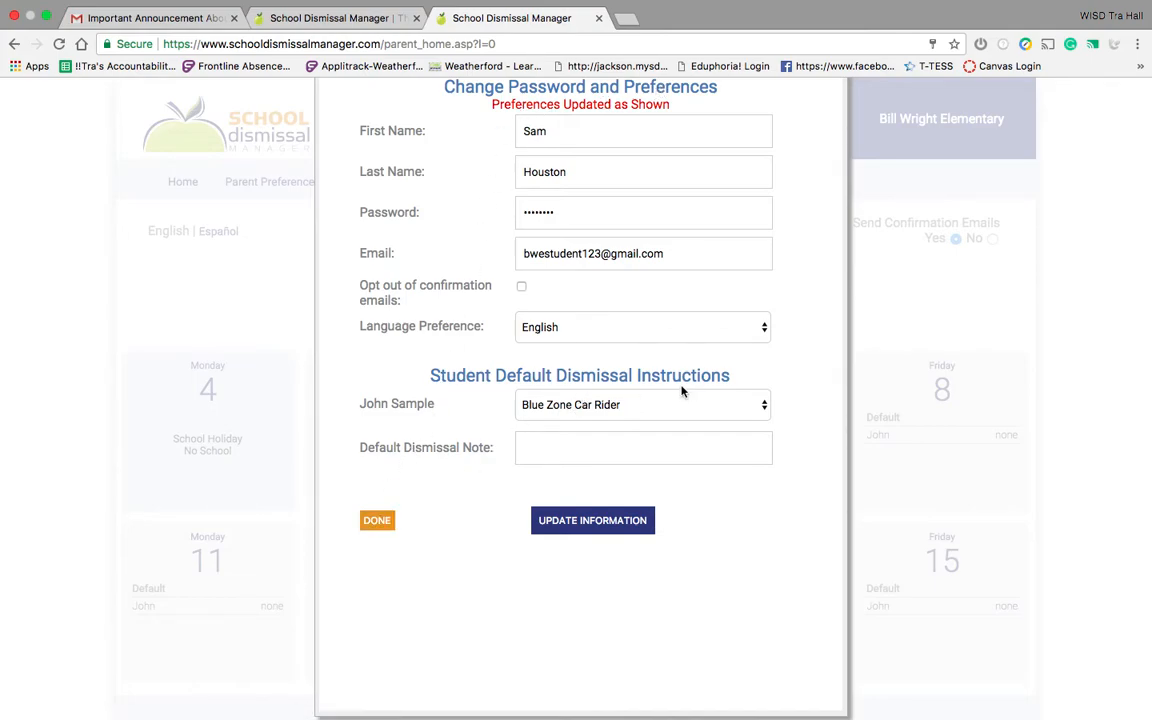
pyautogui.click(373, 522)
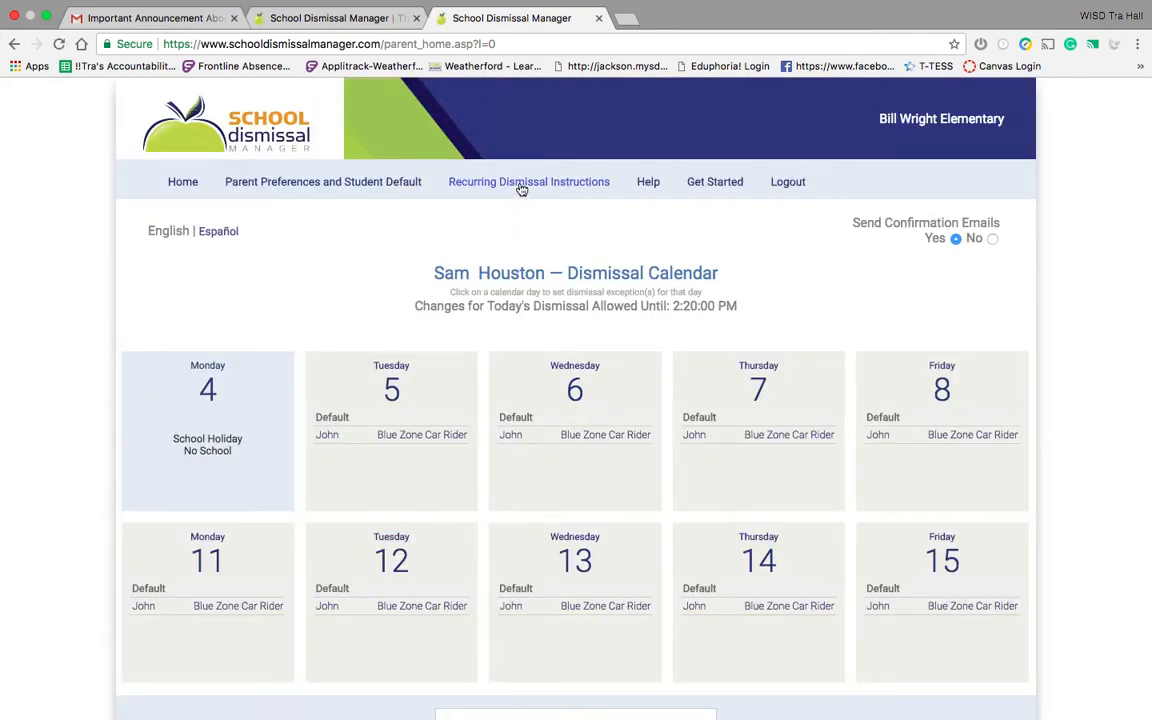
# - Open the recurring dismissal instructions, select the student and Every Monday to examine the form, and close it without saving
pyautogui.click(521, 185)
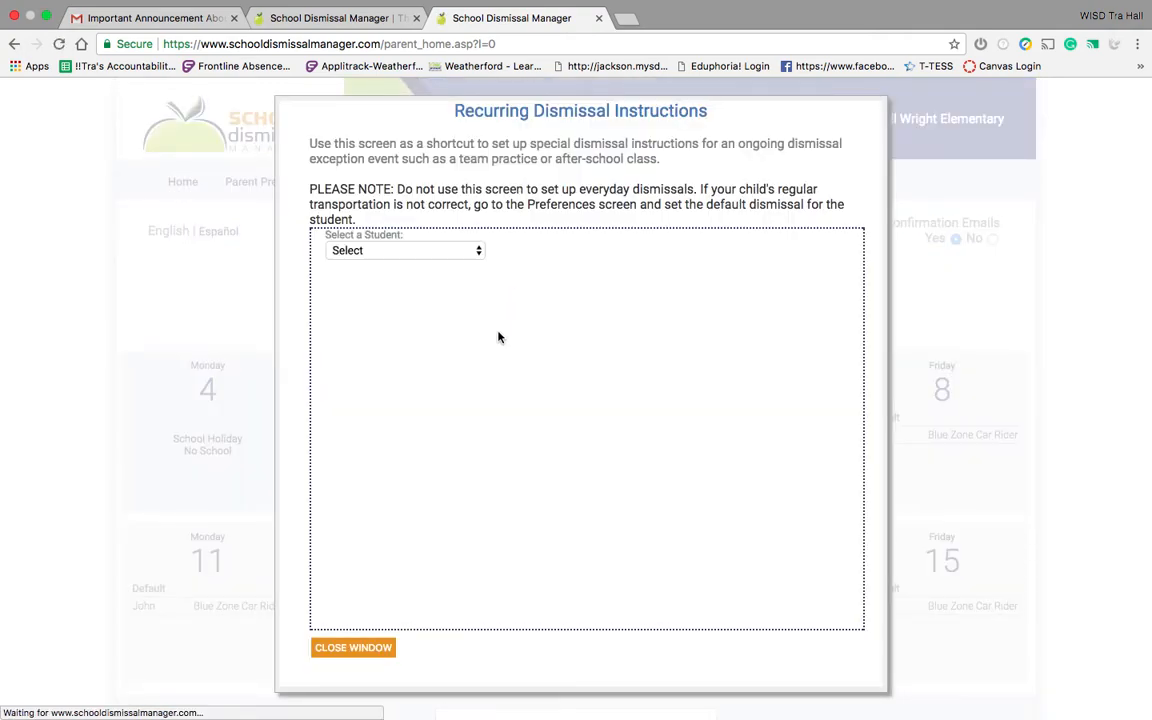
pyautogui.click(462, 250)
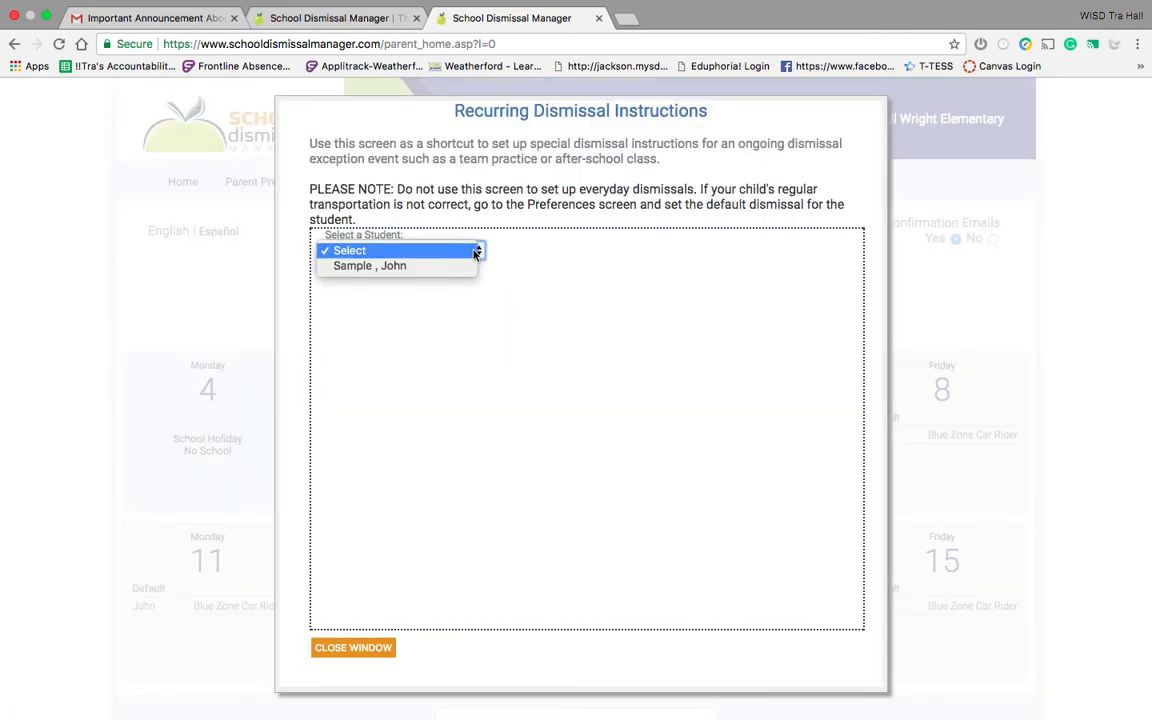
pyautogui.click(462, 268)
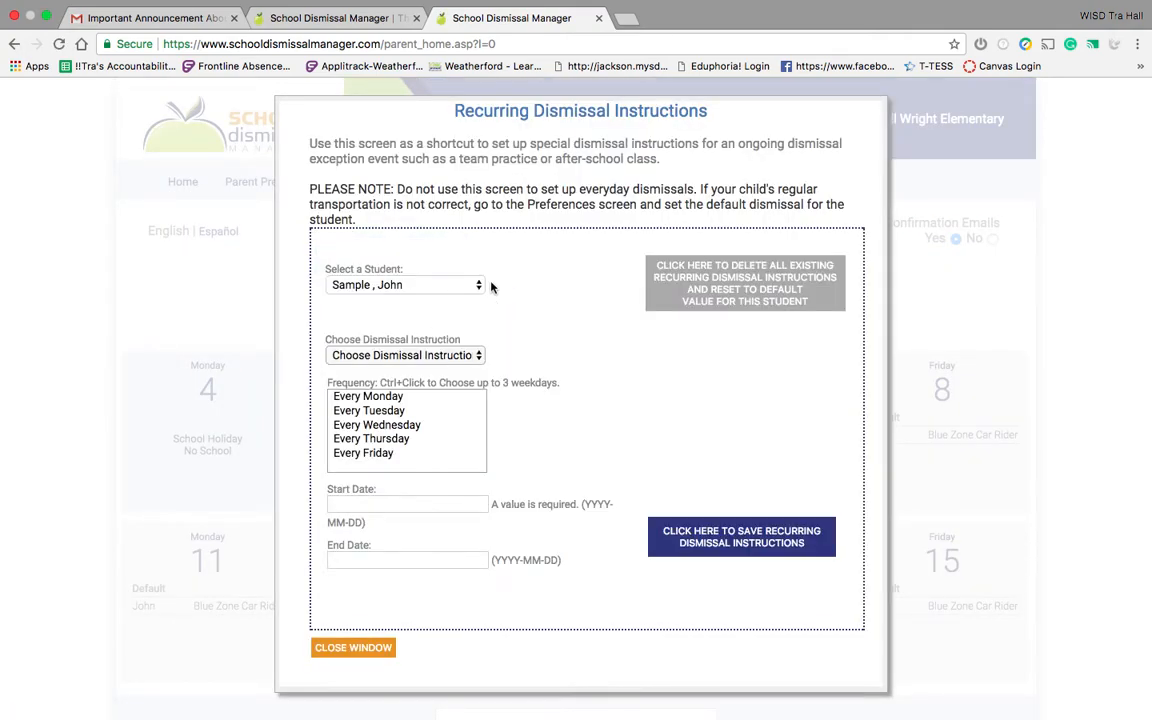
pyautogui.click(378, 398)
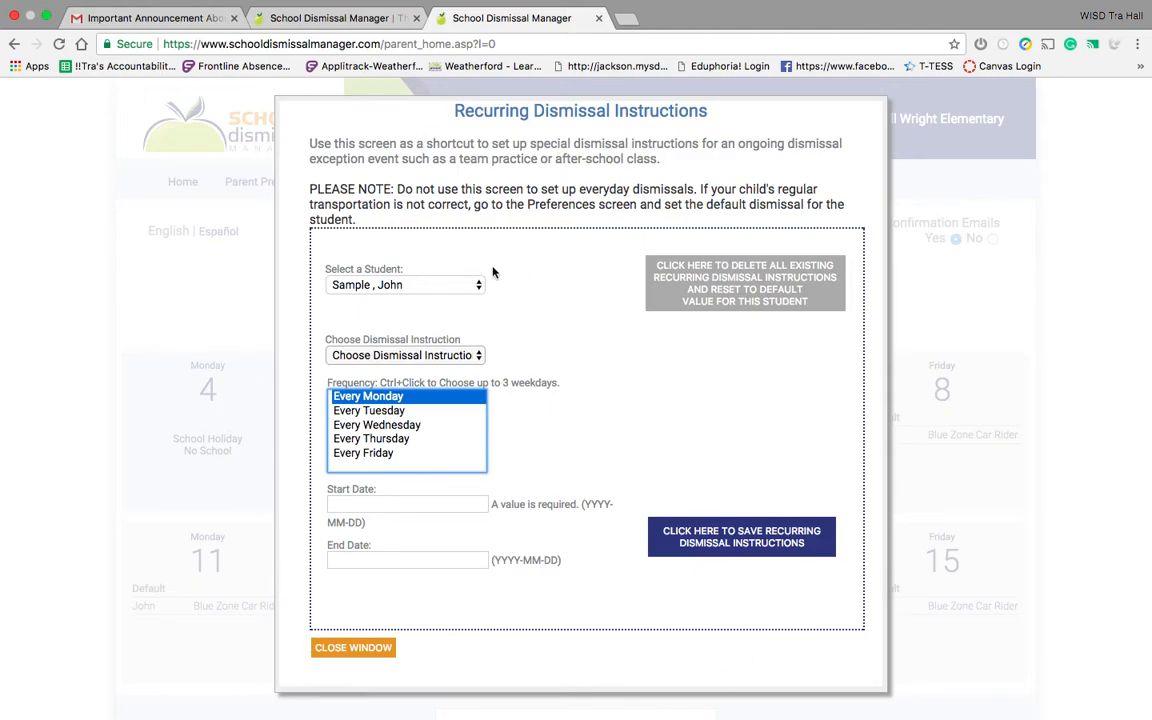
pyautogui.click(352, 648)
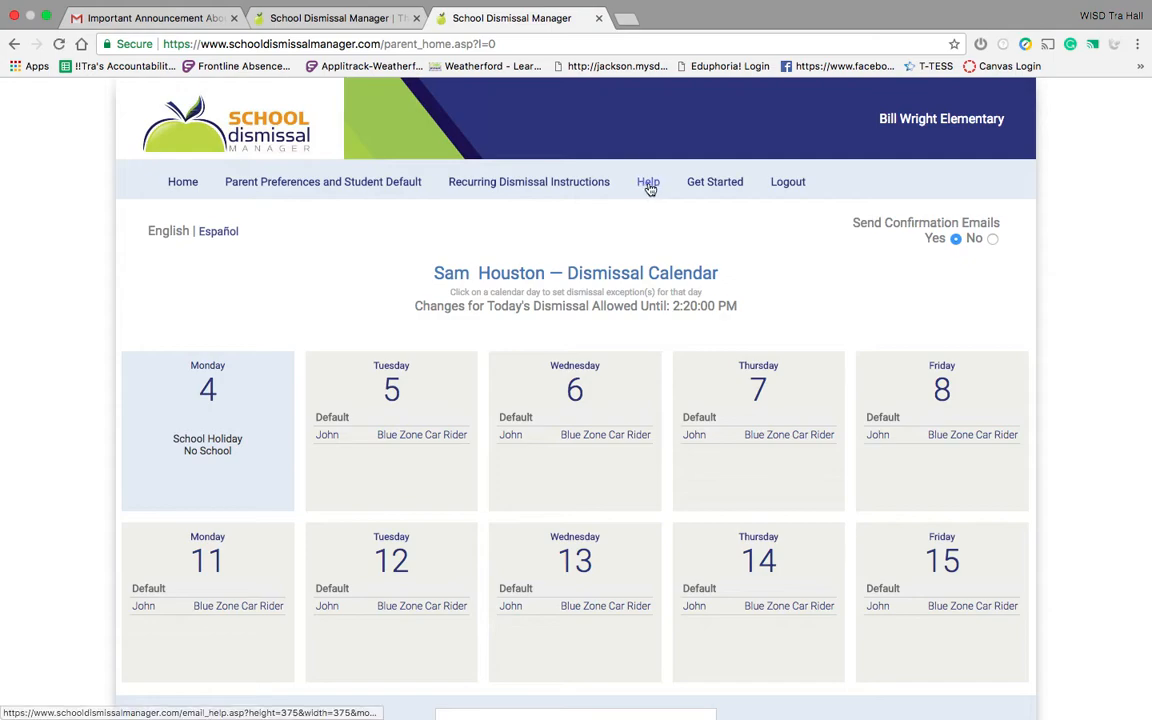
# - View the help form for emailing Bill Wright Elementary and cancel it without sending a message
pyautogui.click(647, 182)
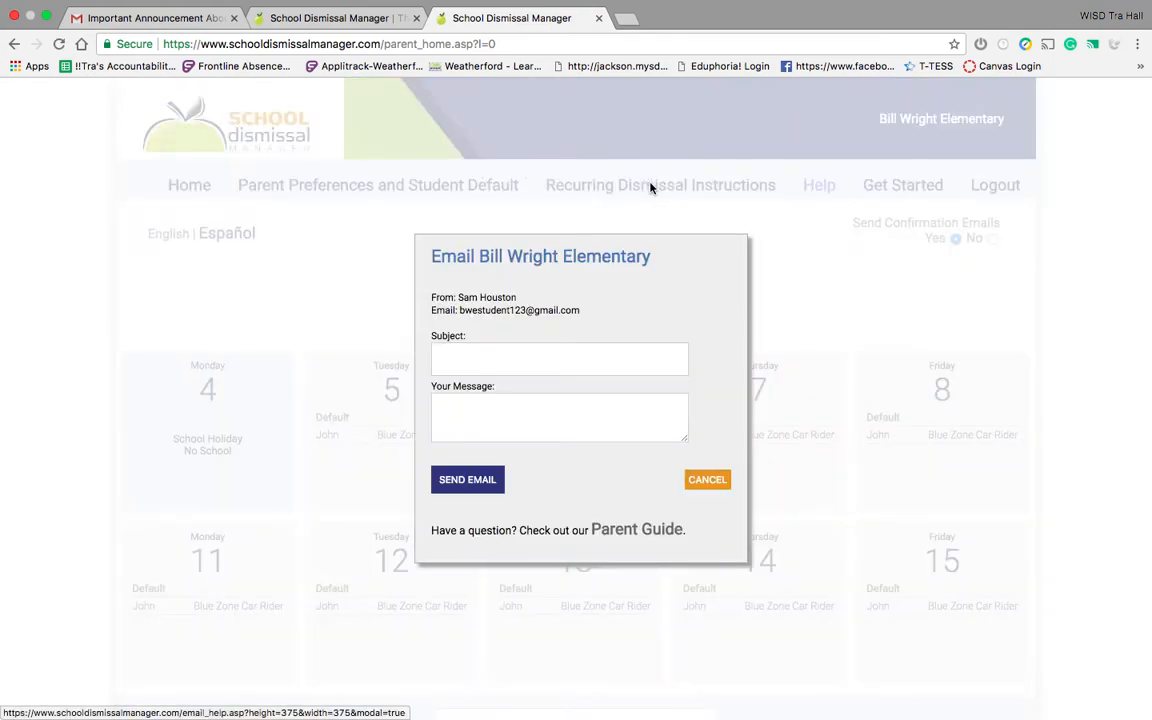
pyautogui.click(717, 482)
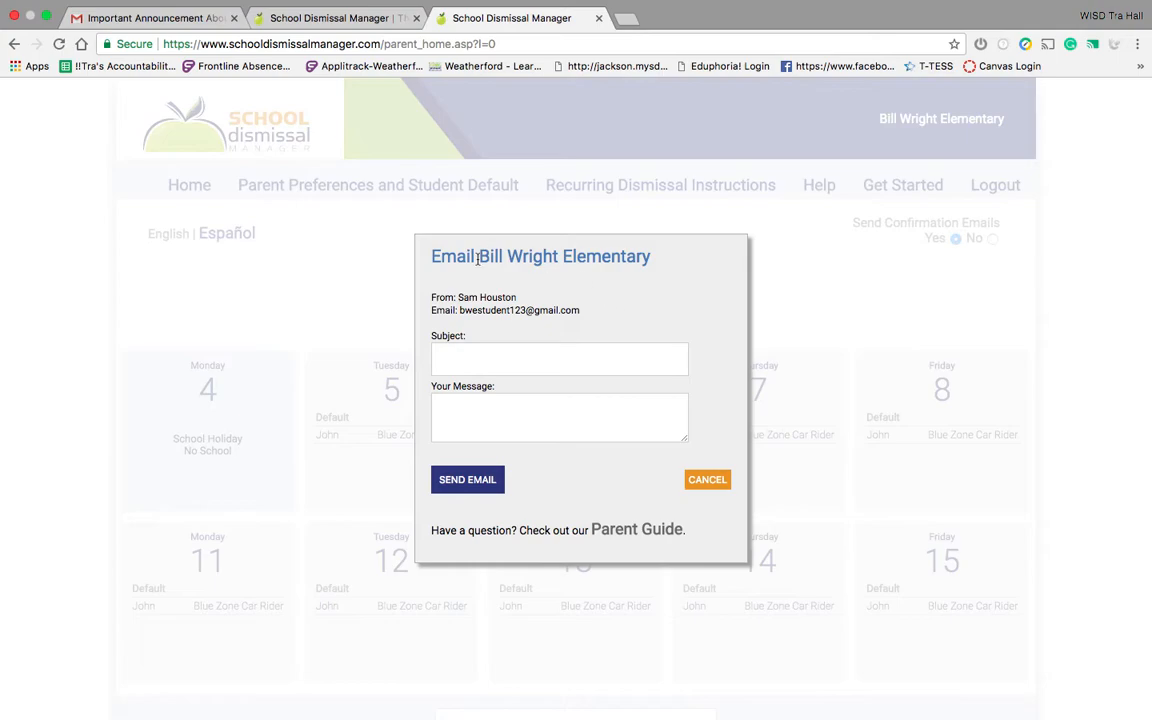
pyautogui.click(708, 481)
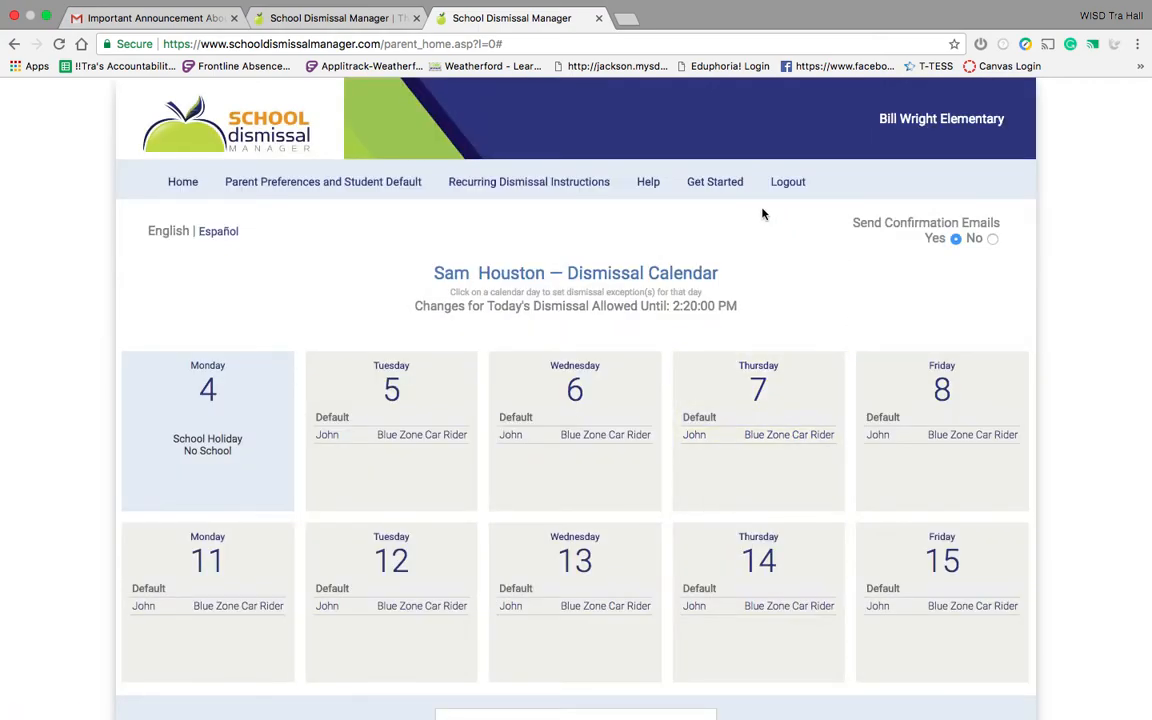
# - Open the Get Started guide, look through the Parent Quick Reference Guide, and close it to return to the calendar
pyautogui.click(727, 191)
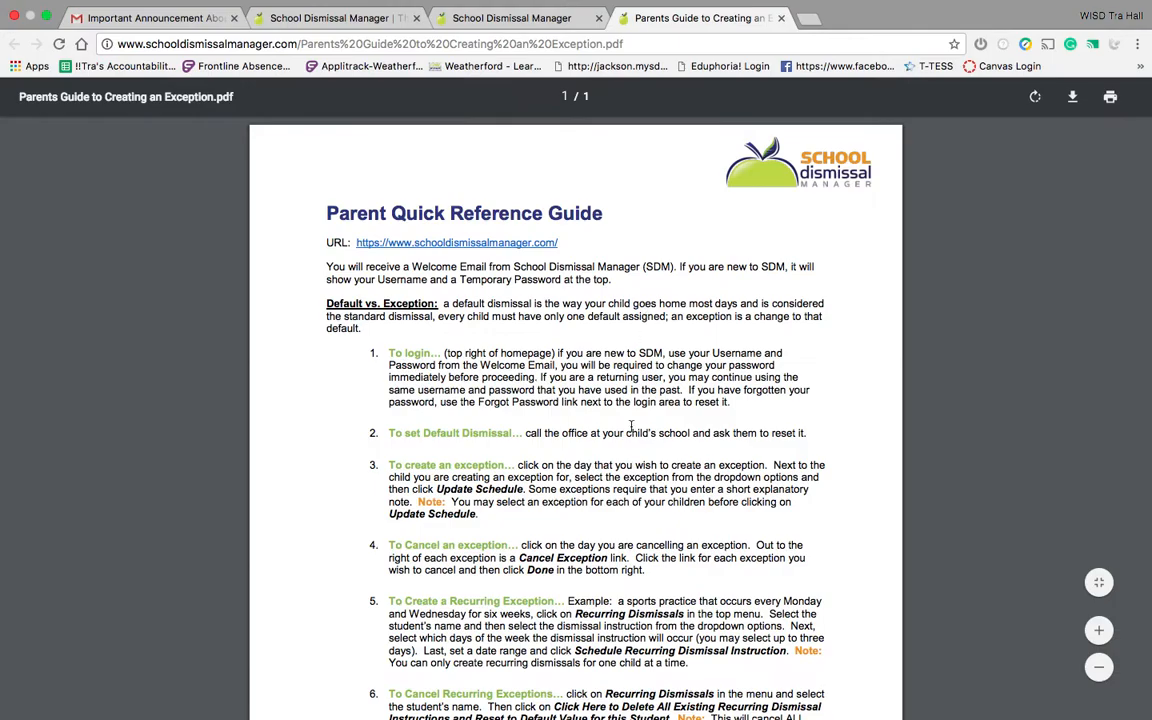
pyautogui.scroll(-5, 606, 589)
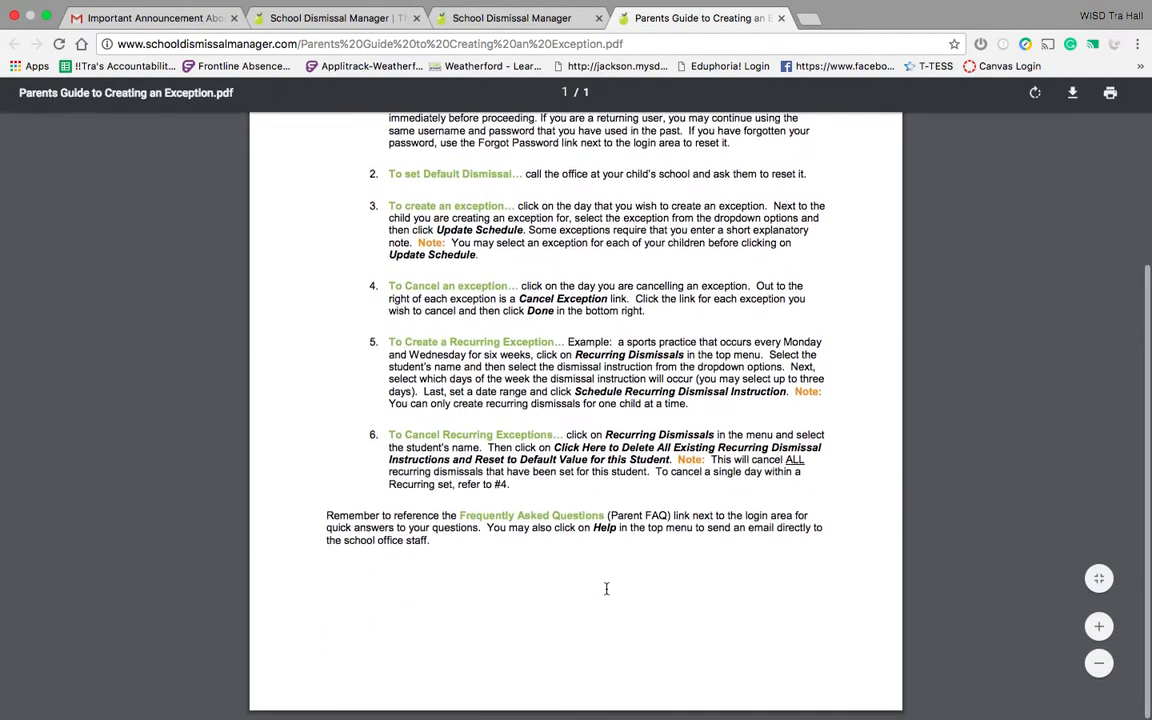
pyautogui.scroll(5, 606, 589)
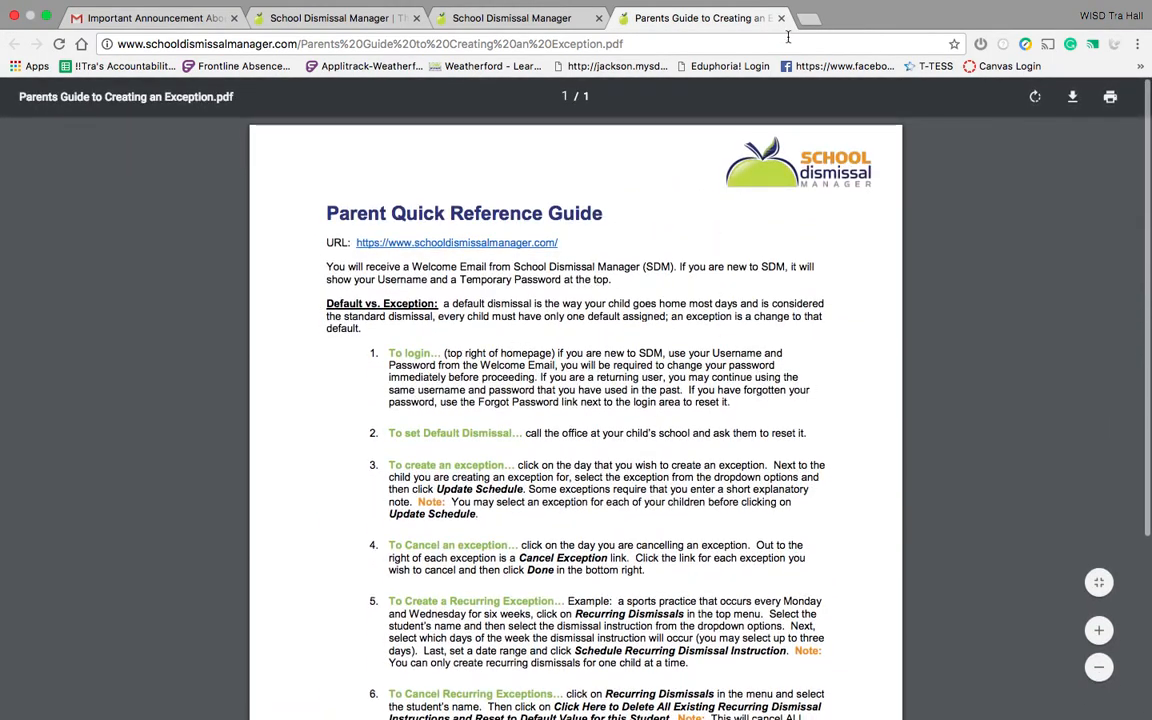
pyautogui.click(782, 18)
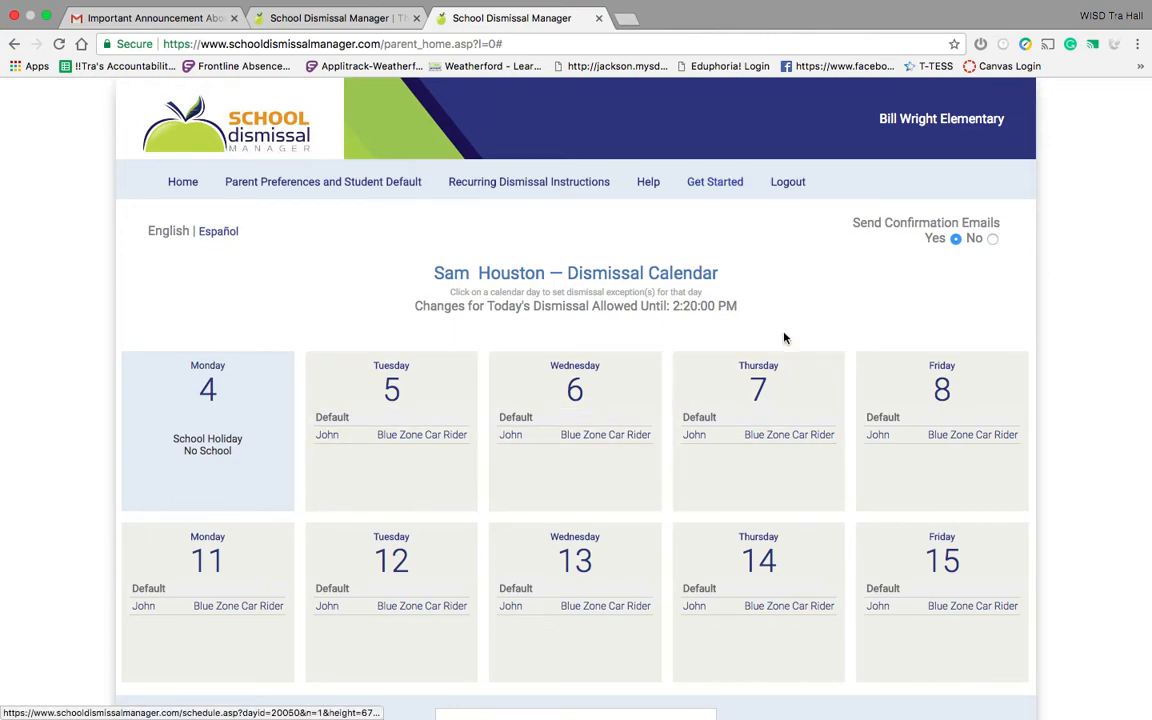
# - Switch the confirmation emails to No and back to Yes, and look over the dismissal calendar
pyautogui.click(993, 240)
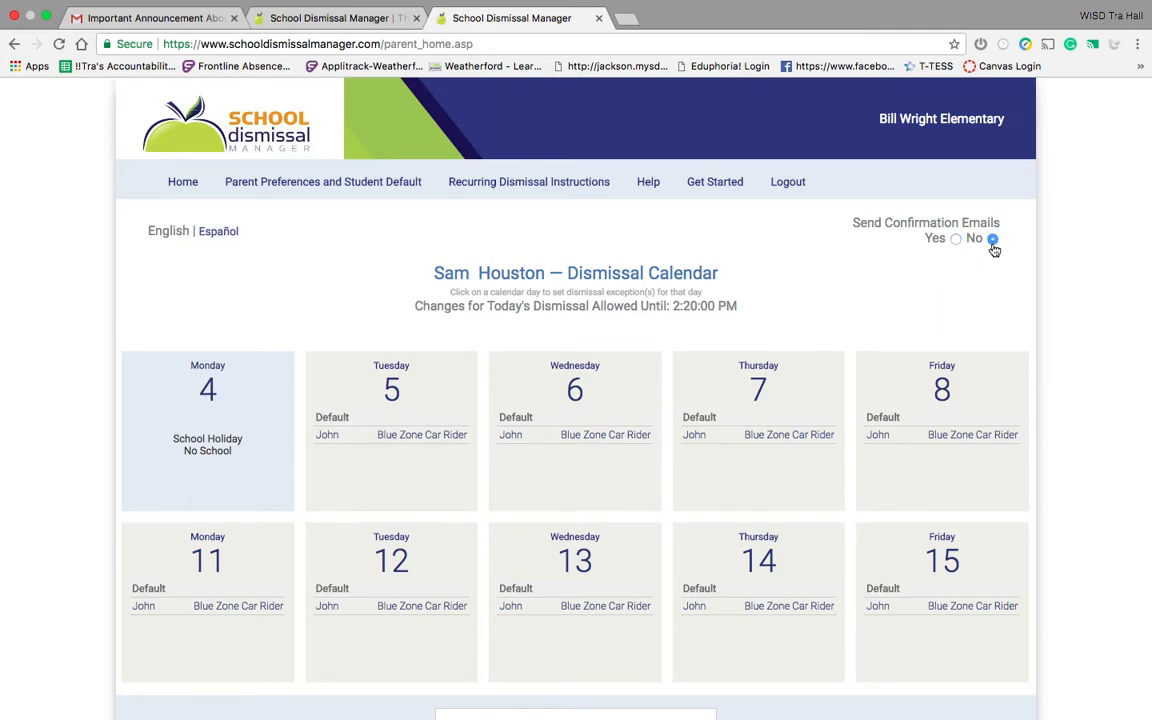
pyautogui.click(956, 240)
pyautogui.scroll(-3, 1052, 398)
pyautogui.scroll(-1, 1052, 398)
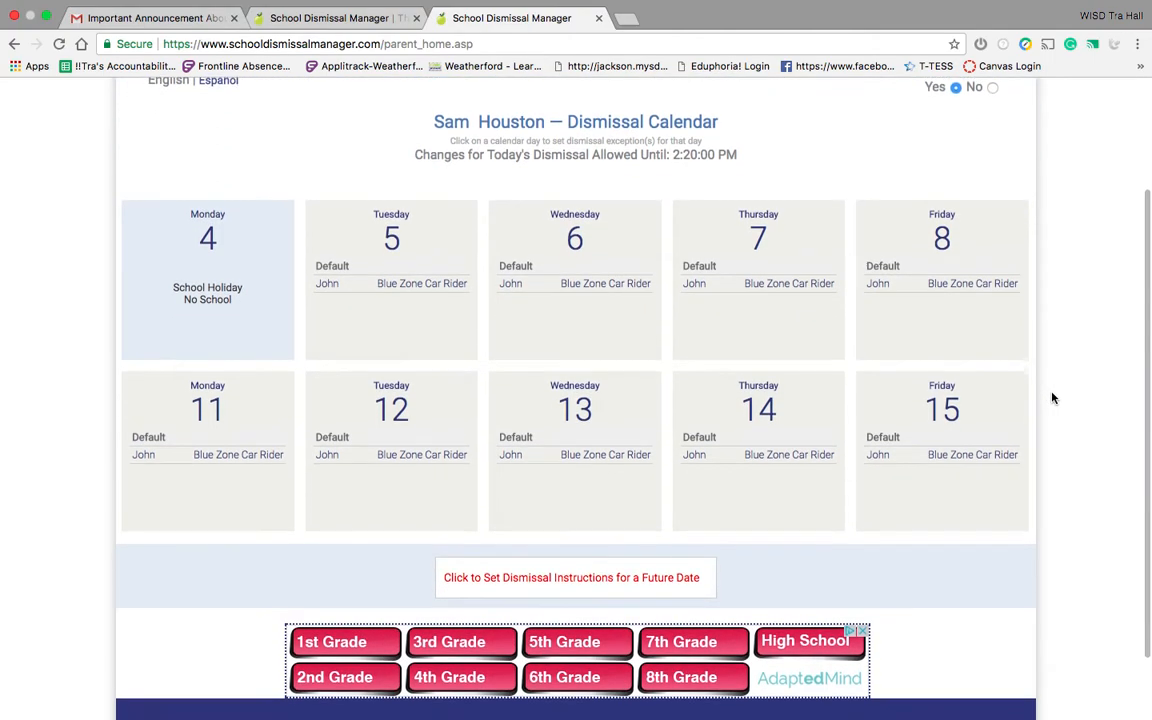
pyautogui.scroll(2, 1052, 398)
pyautogui.scroll(1, 1052, 398)
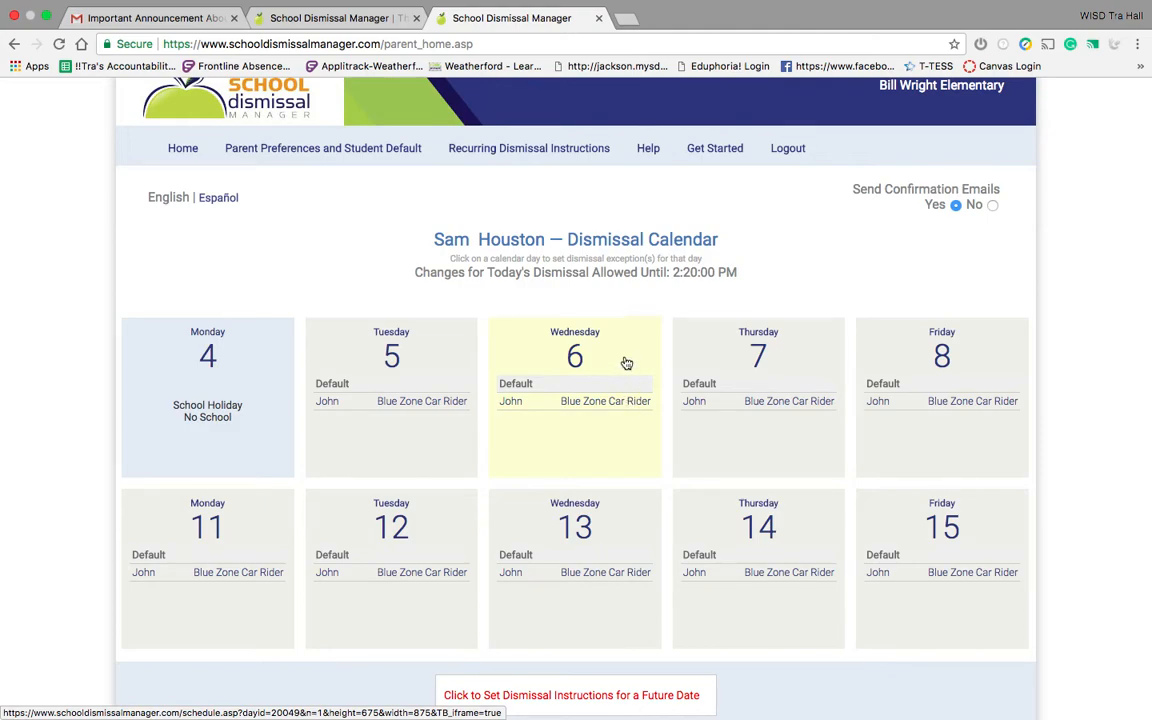
# - Schedule a His Kids - First Baptist Daycare exception for the student on Wednesday 9/6/2017 and return to the calendar
pyautogui.click(632, 411)
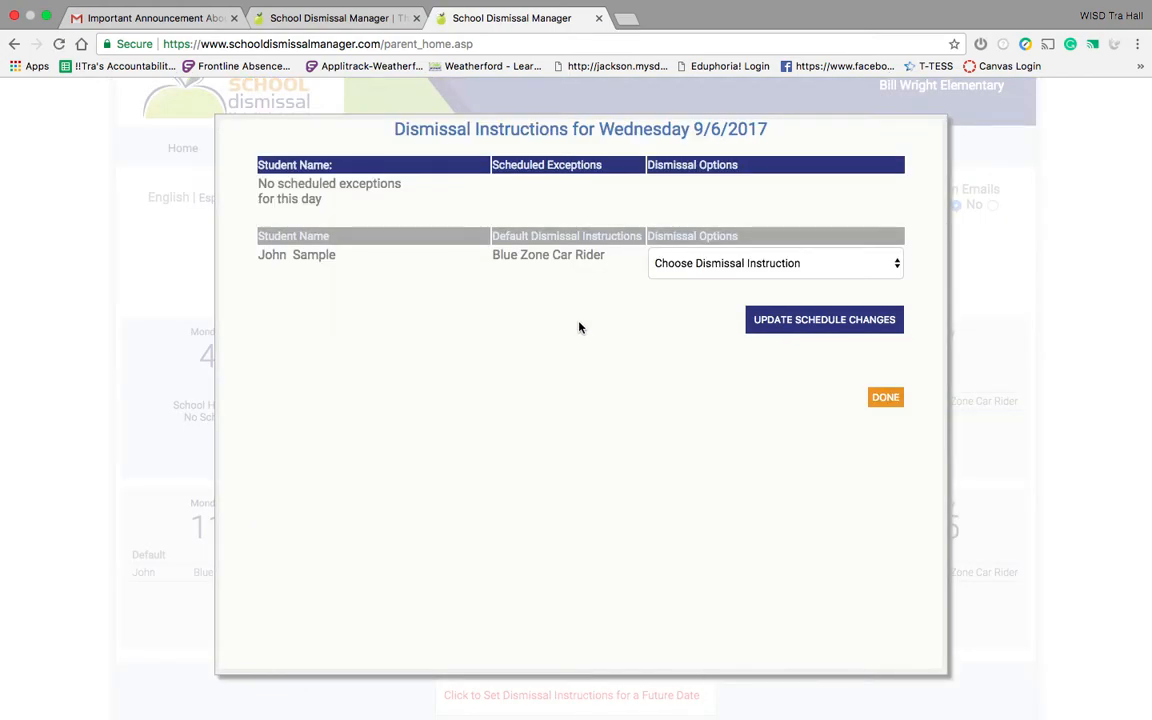
pyautogui.click(895, 266)
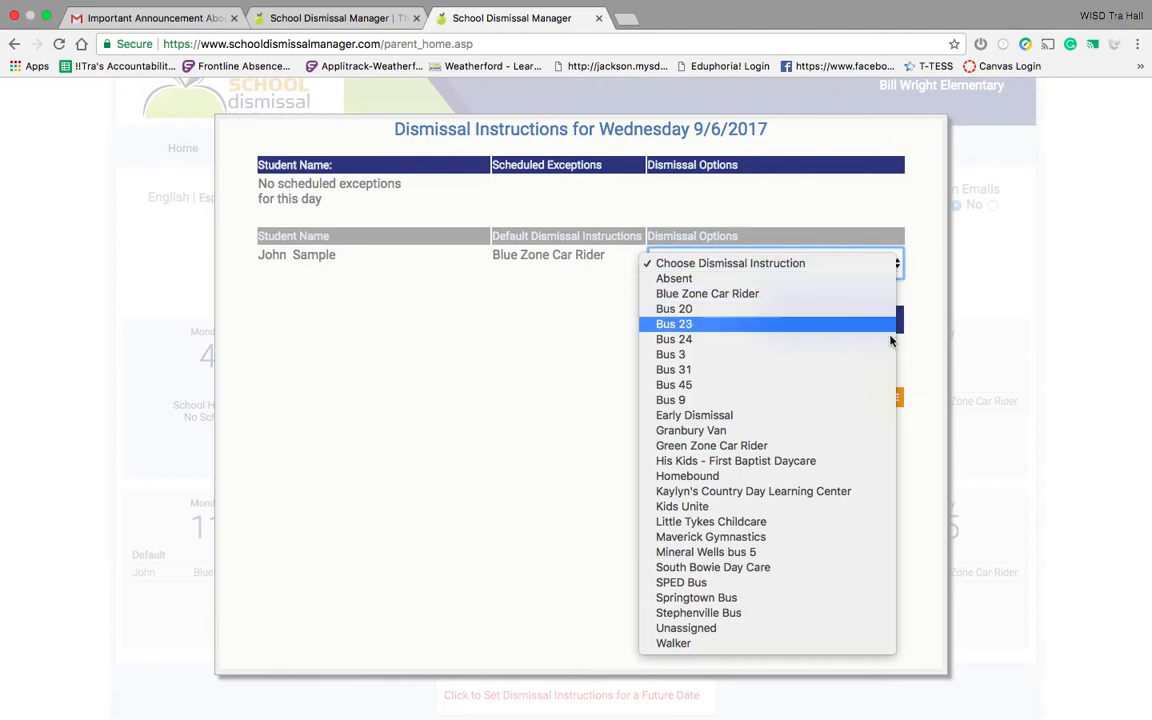
pyautogui.click(855, 465)
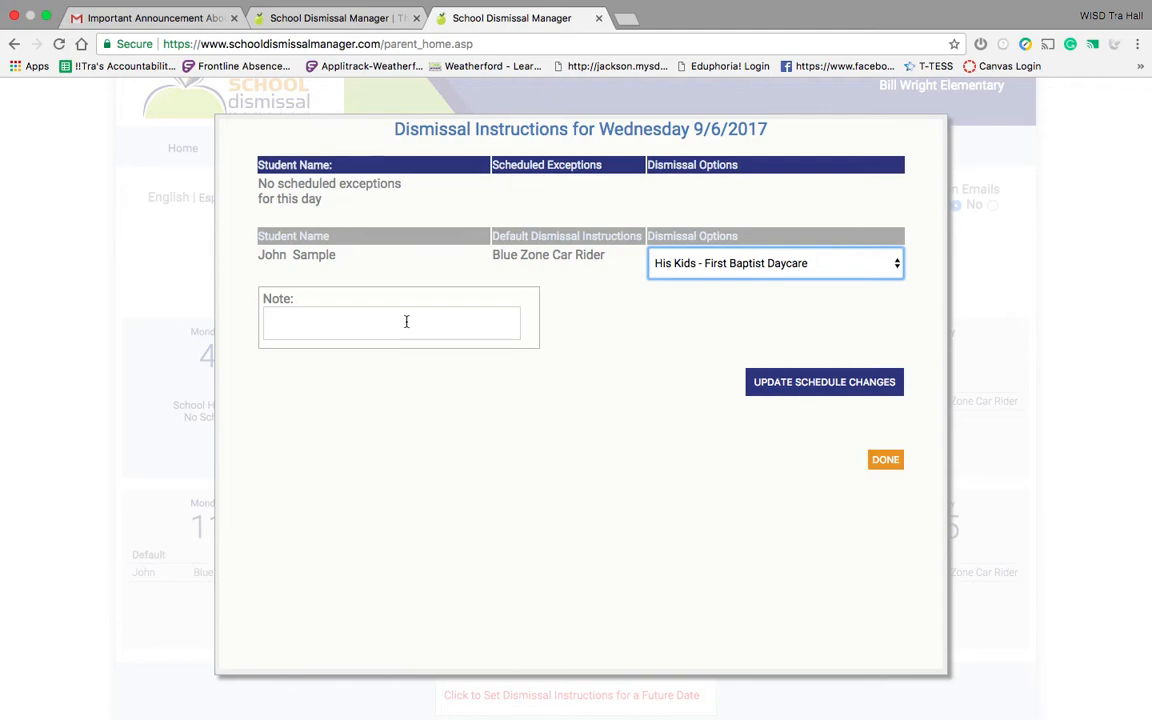
pyautogui.click(773, 385)
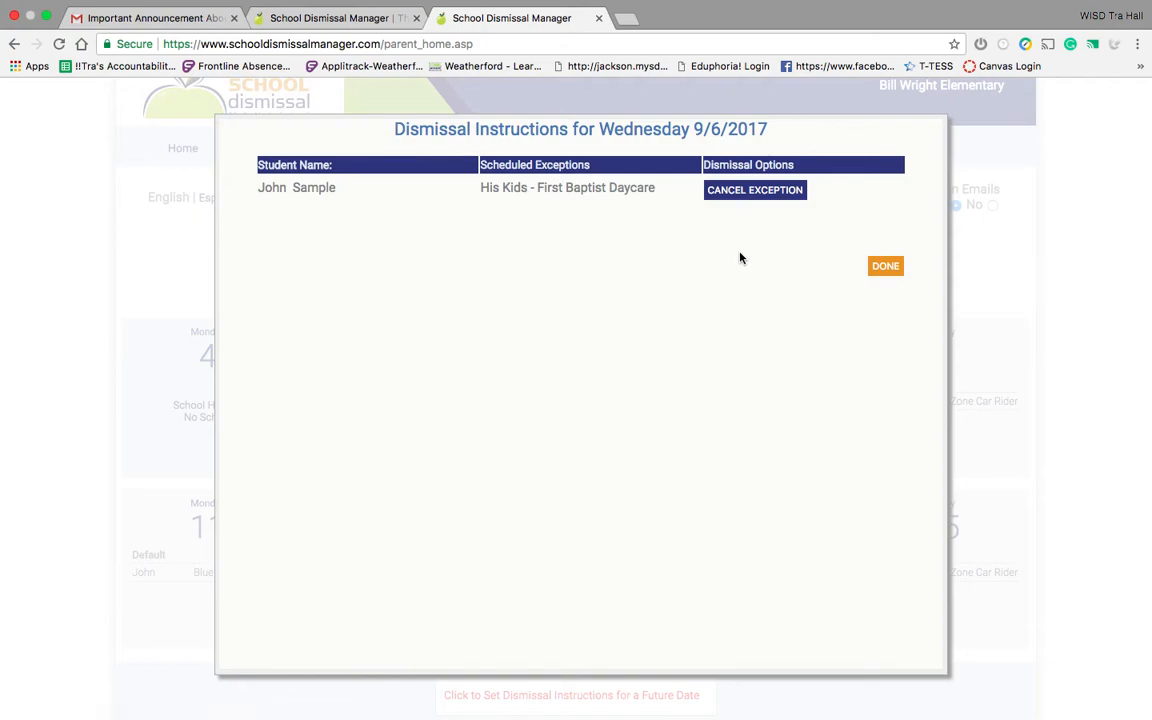
pyautogui.click(886, 266)
pyautogui.click(888, 268)
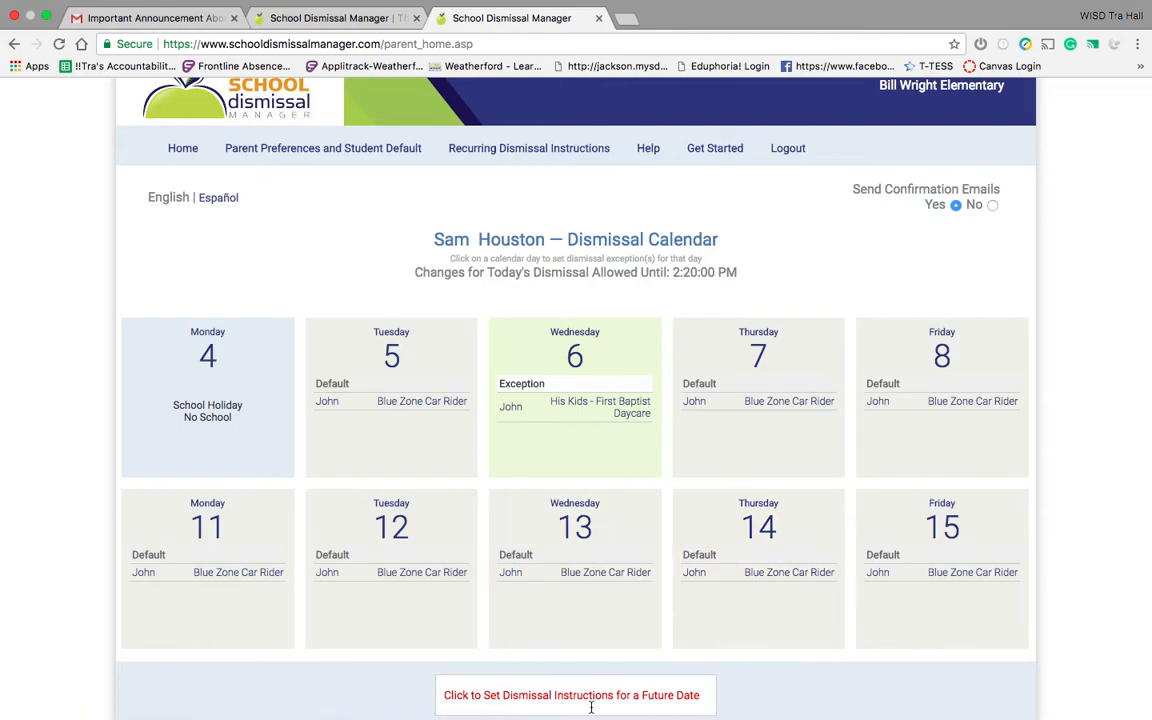
# - Open the dismissal instructions for the future date Friday 9/22/2017
pyautogui.scroll(-2, 570, 697)
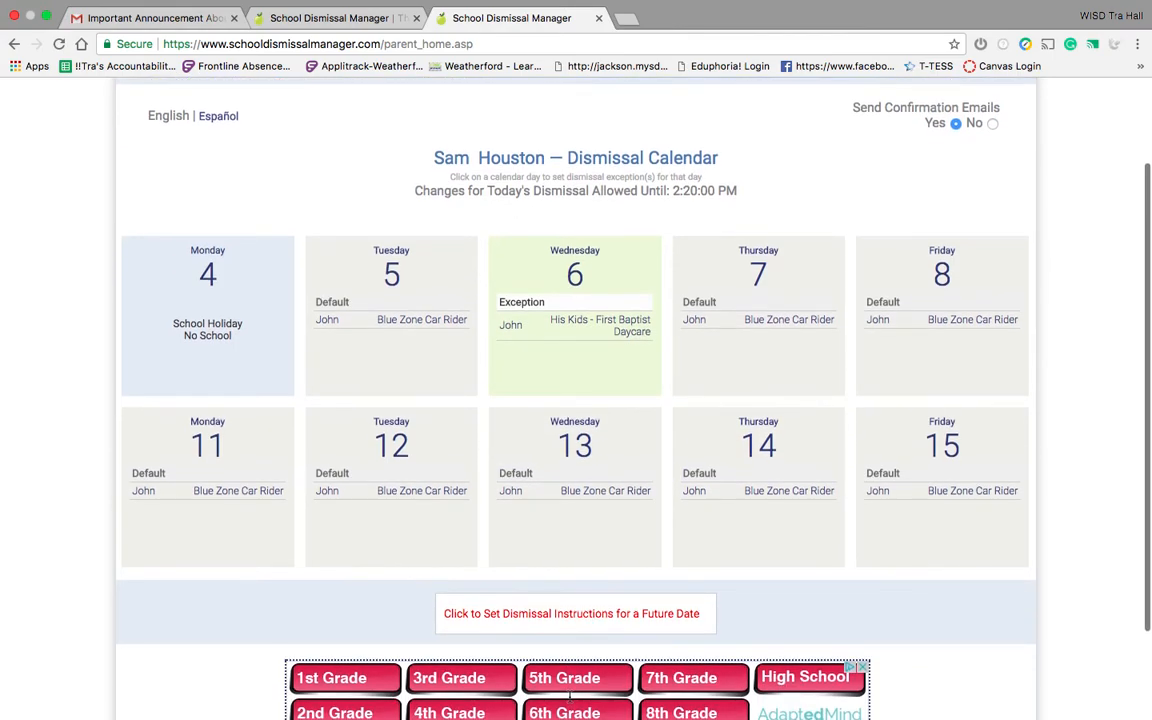
pyautogui.click(596, 617)
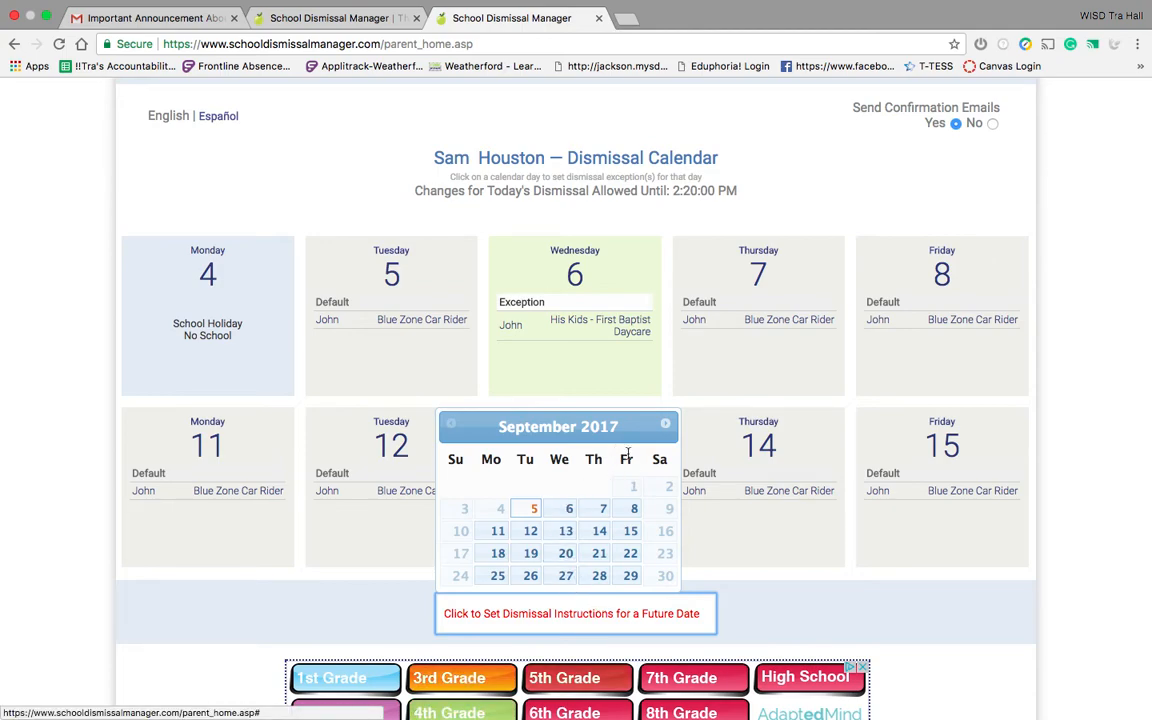
pyautogui.click(665, 427)
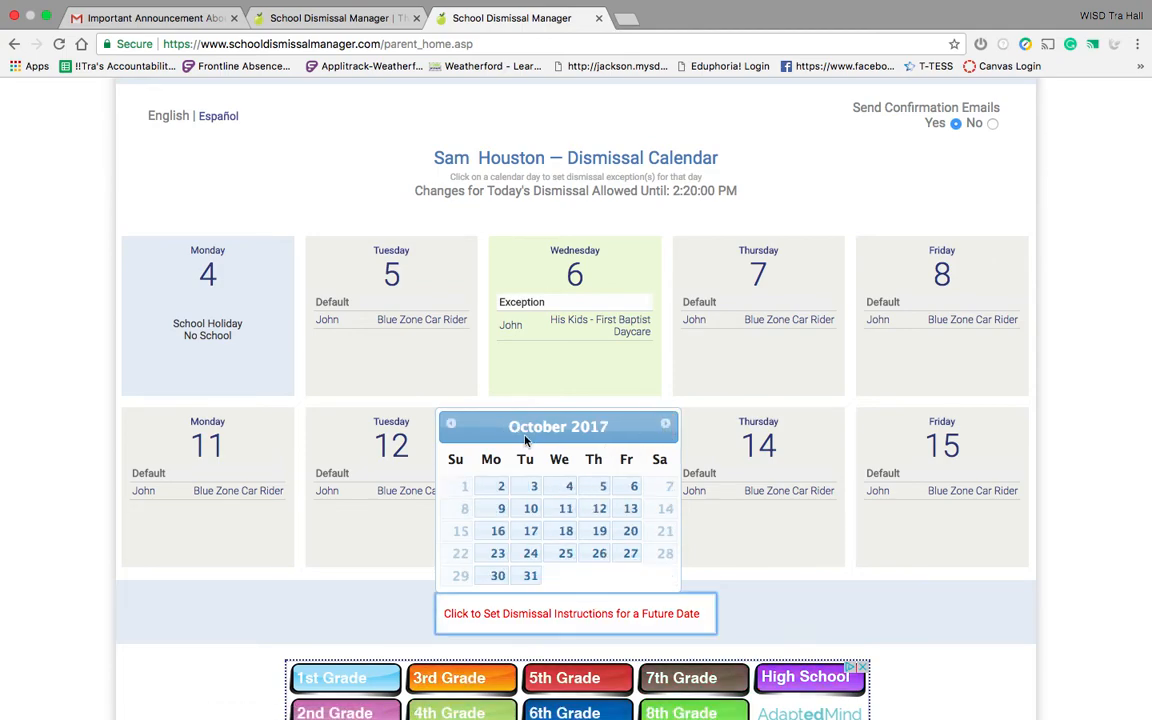
pyautogui.click(452, 428)
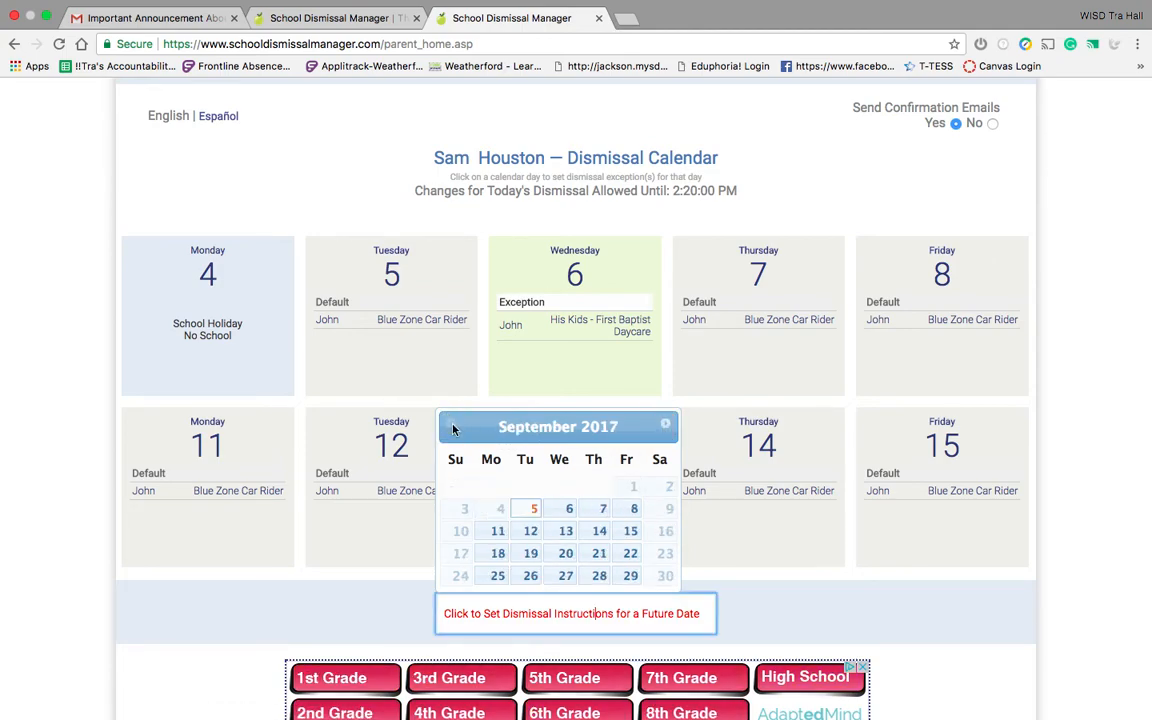
pyautogui.click(628, 554)
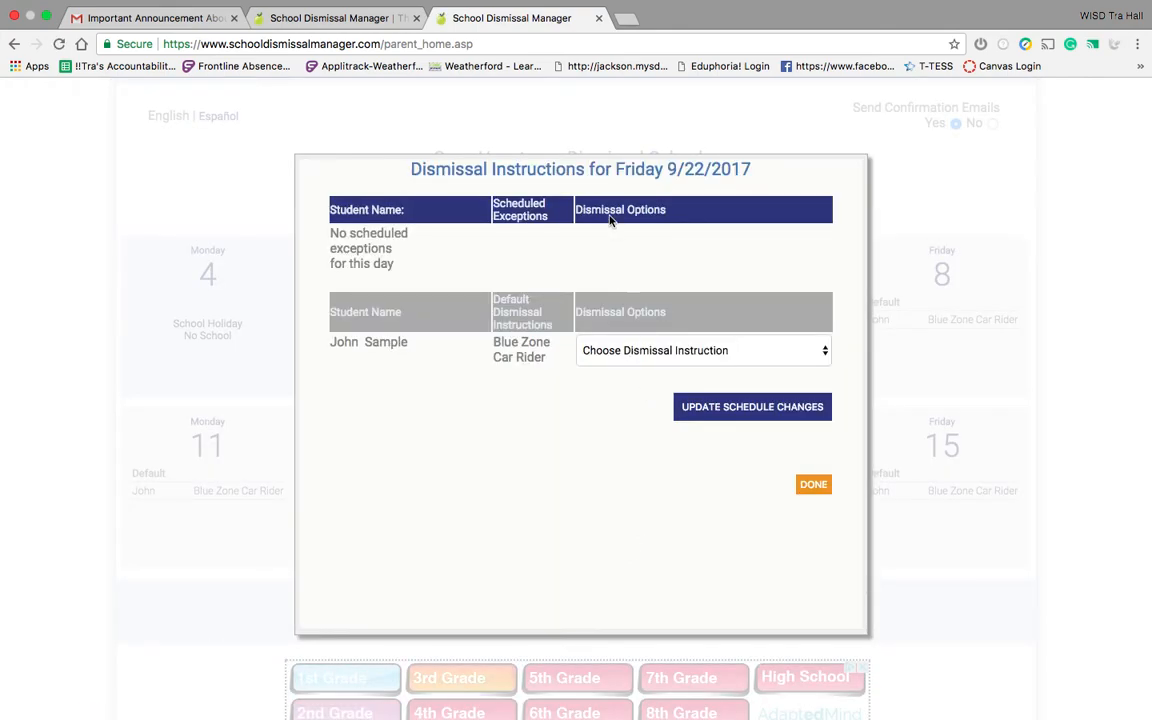
# - Mark the student Absent with the reason "Dr. Appointment at 9:30 and he is not expected back at school on this day.", update the schedule and finish
pyautogui.click(818, 350)
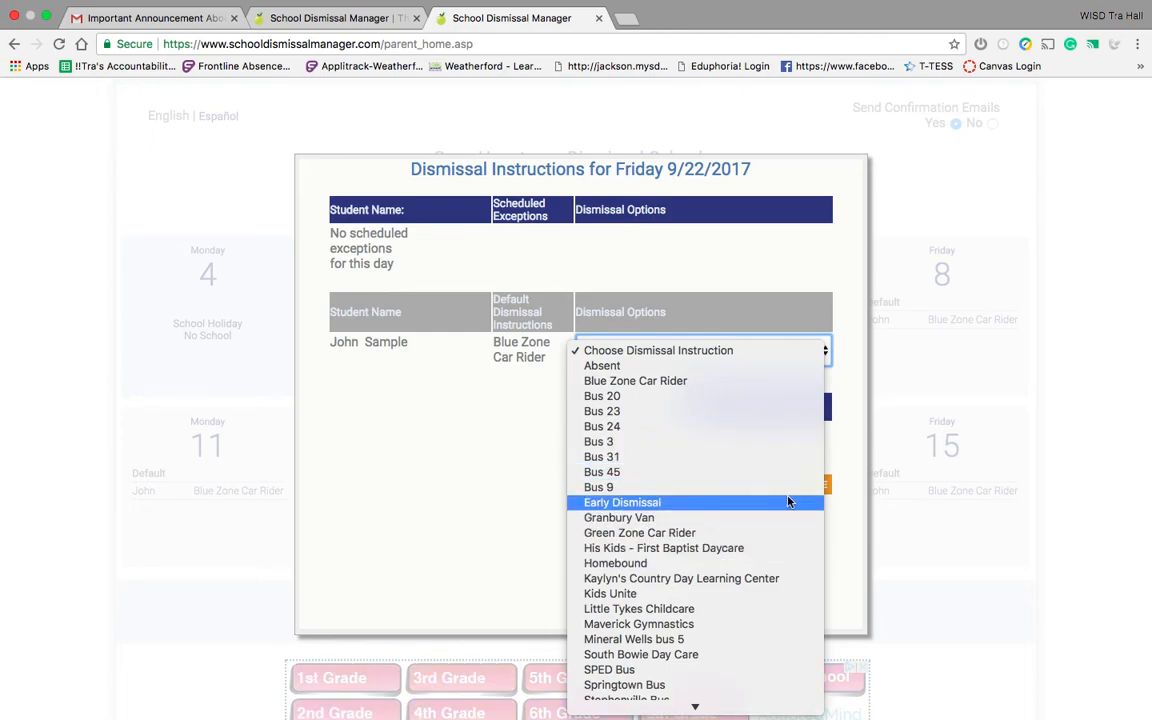
pyautogui.scroll(-1, 785, 575)
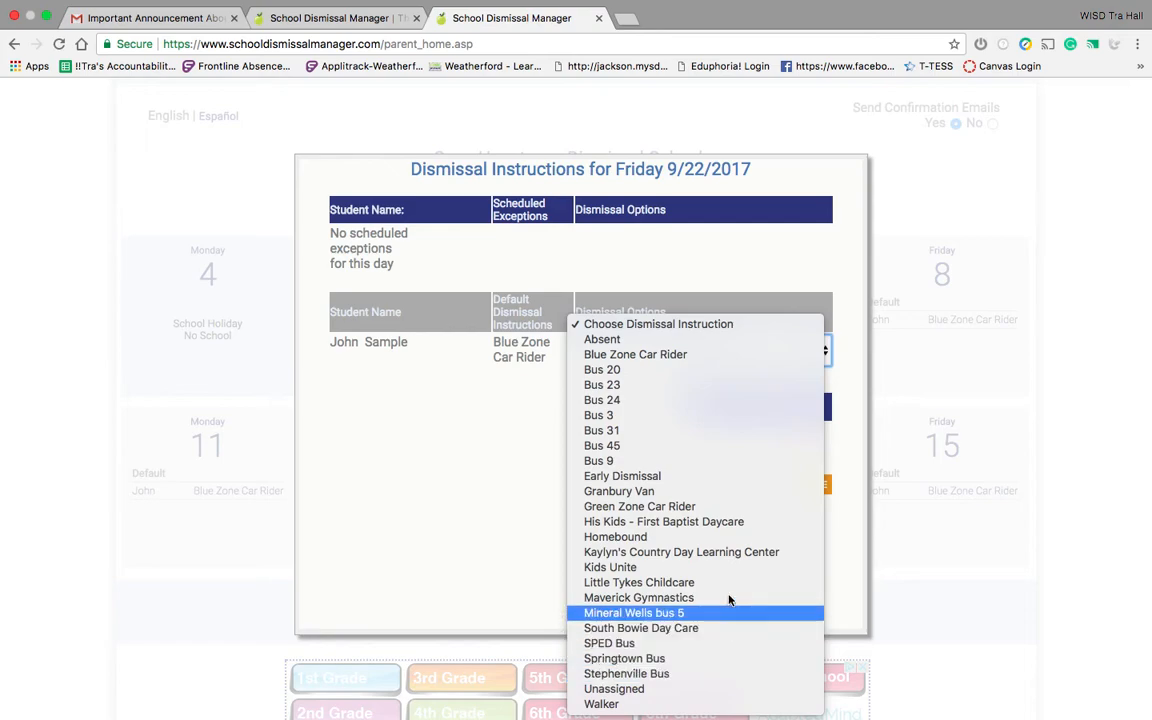
pyautogui.click(707, 339)
pyautogui.click(458, 395)
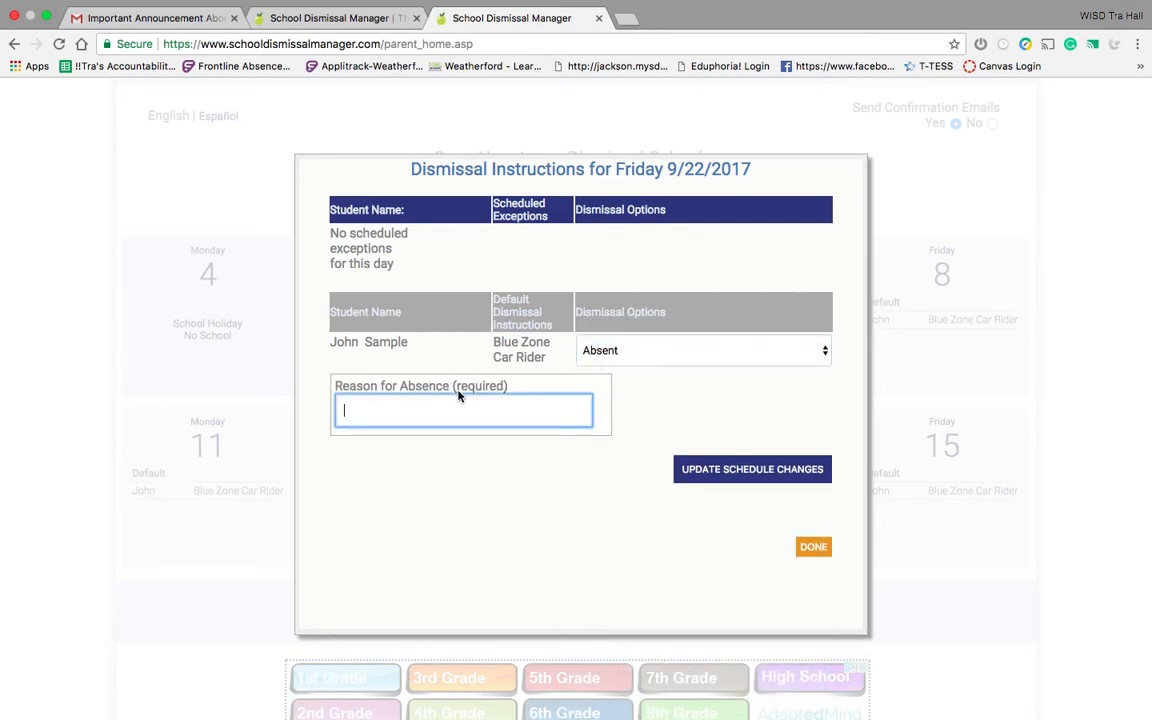
pyautogui.write('Dr. Appointment at 9:30 and he is not expect')
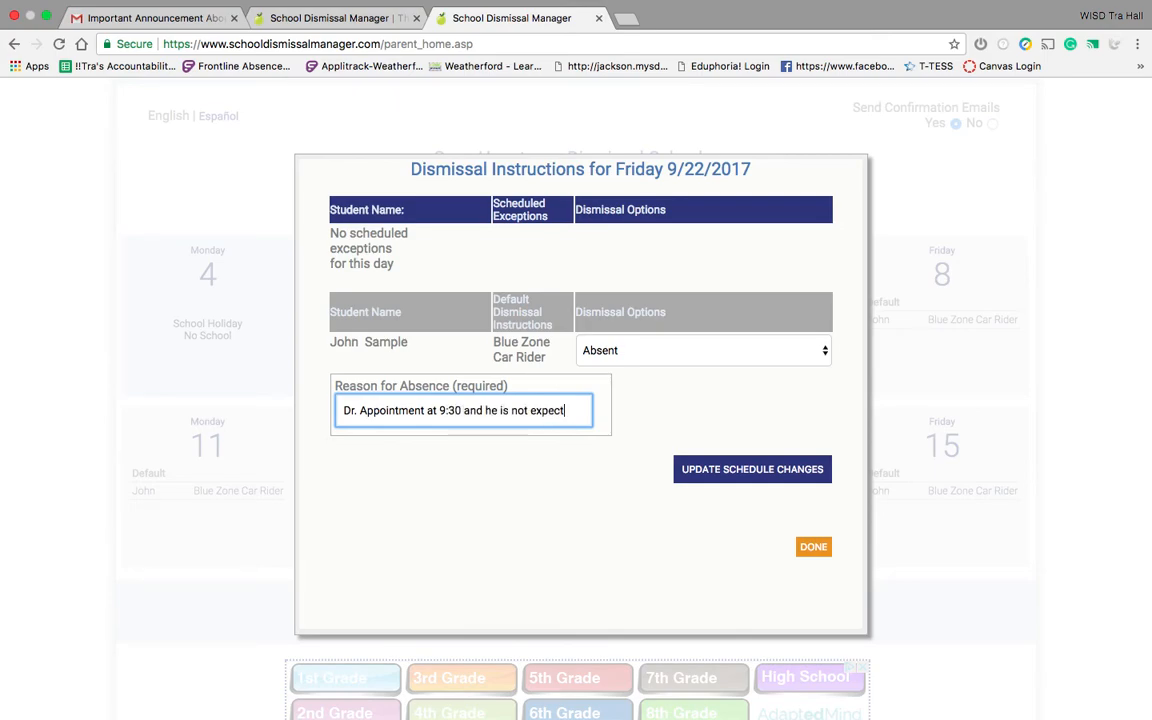
pyautogui.write('ed back at schoo')
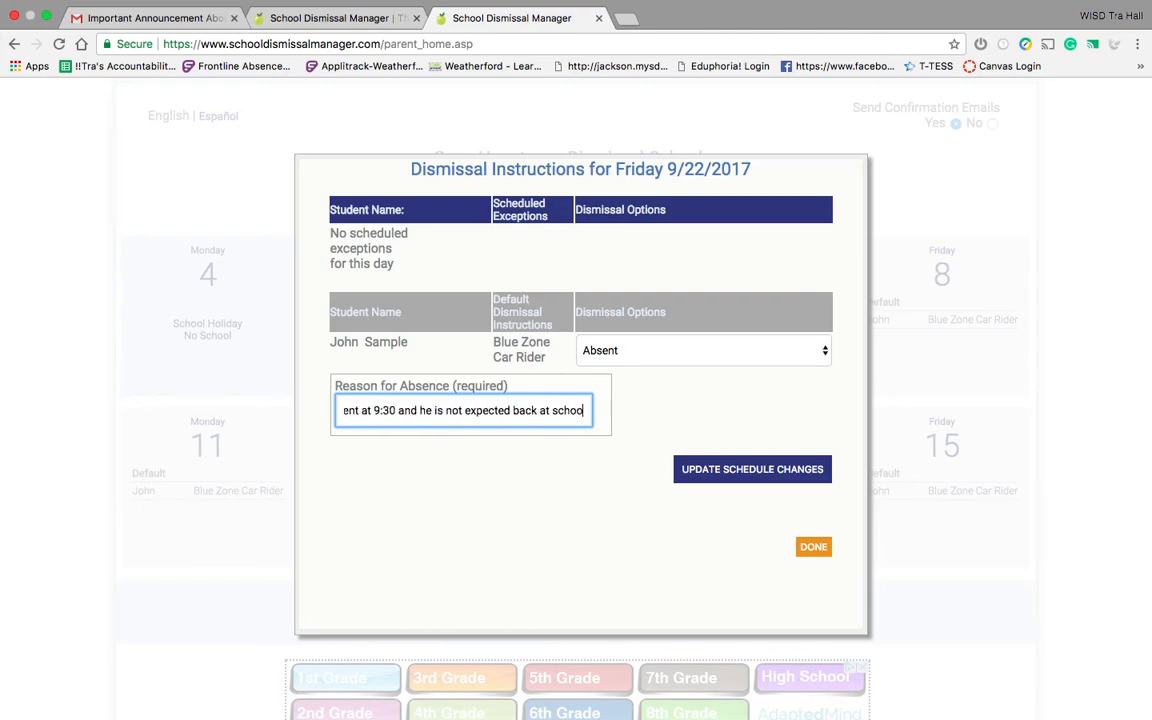
pyautogui.write('l on this day.')
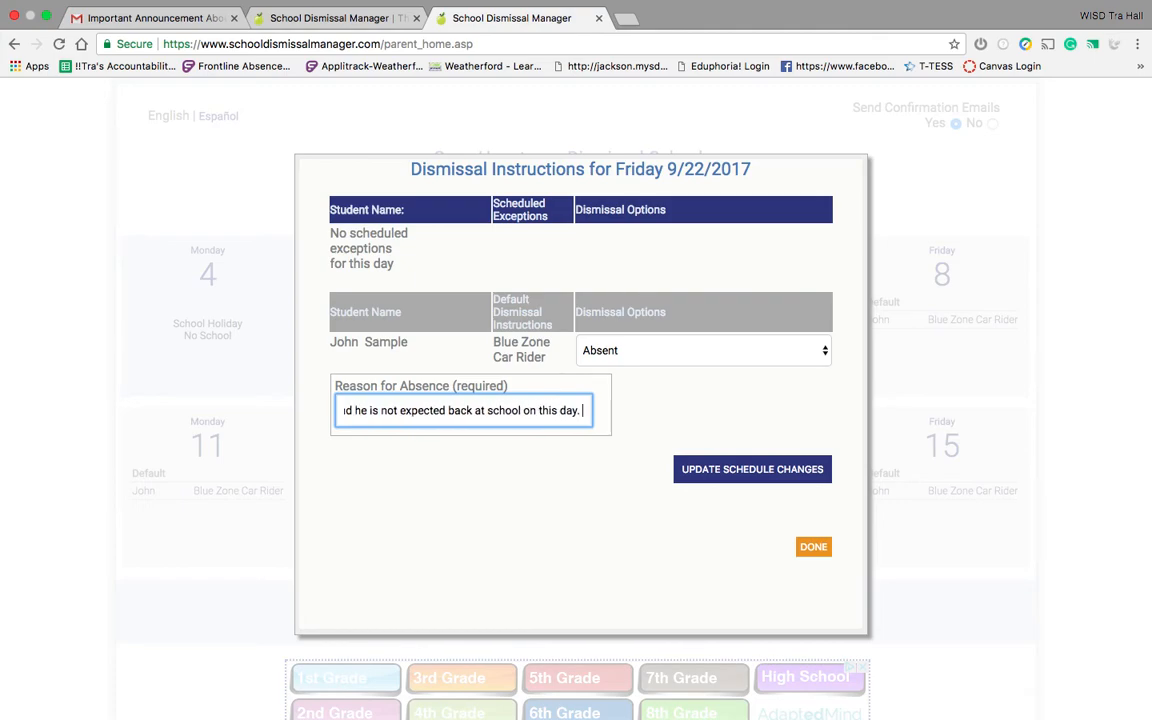
pyautogui.click(729, 477)
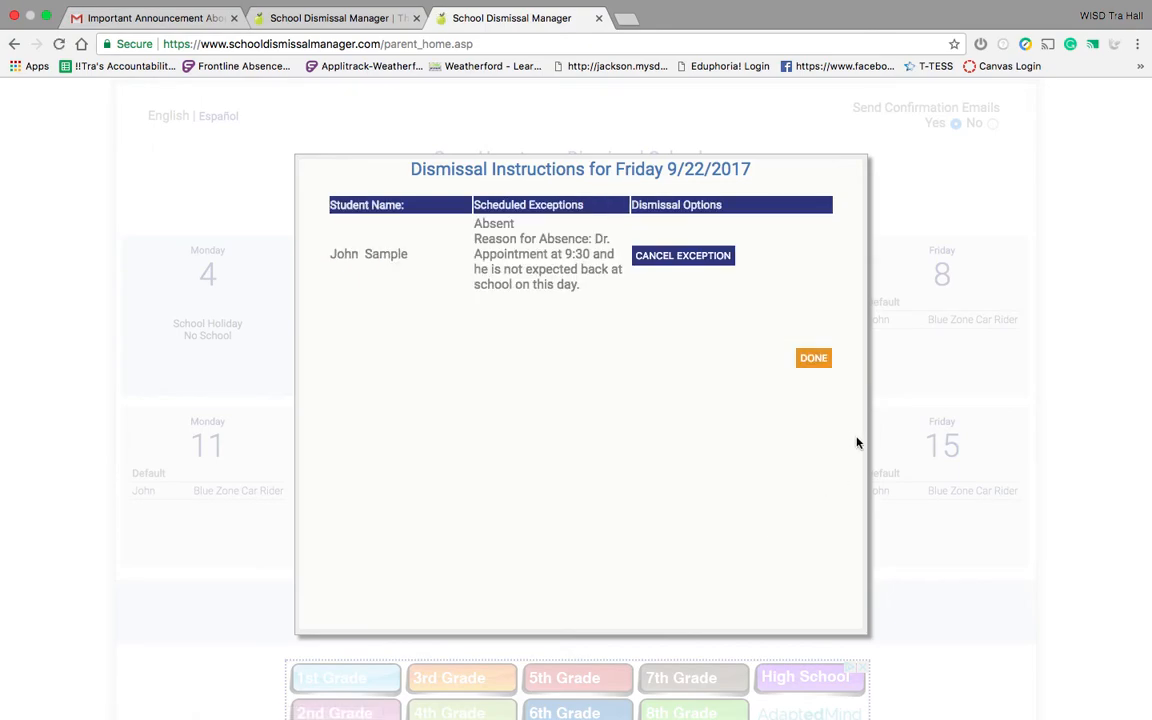
pyautogui.click(811, 361)
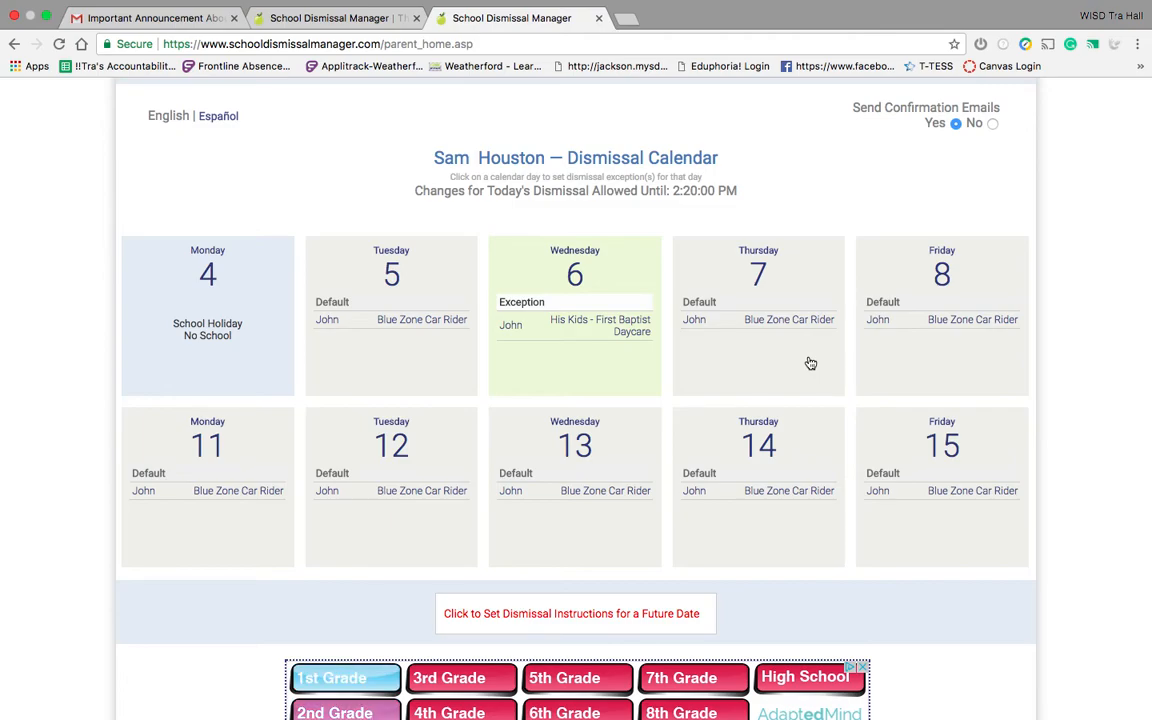
# - Look over the updated dismissal calendar and highlight the line giving the cutoff time for changes to today's dismissal
pyautogui.scroll(-2, 811, 363)
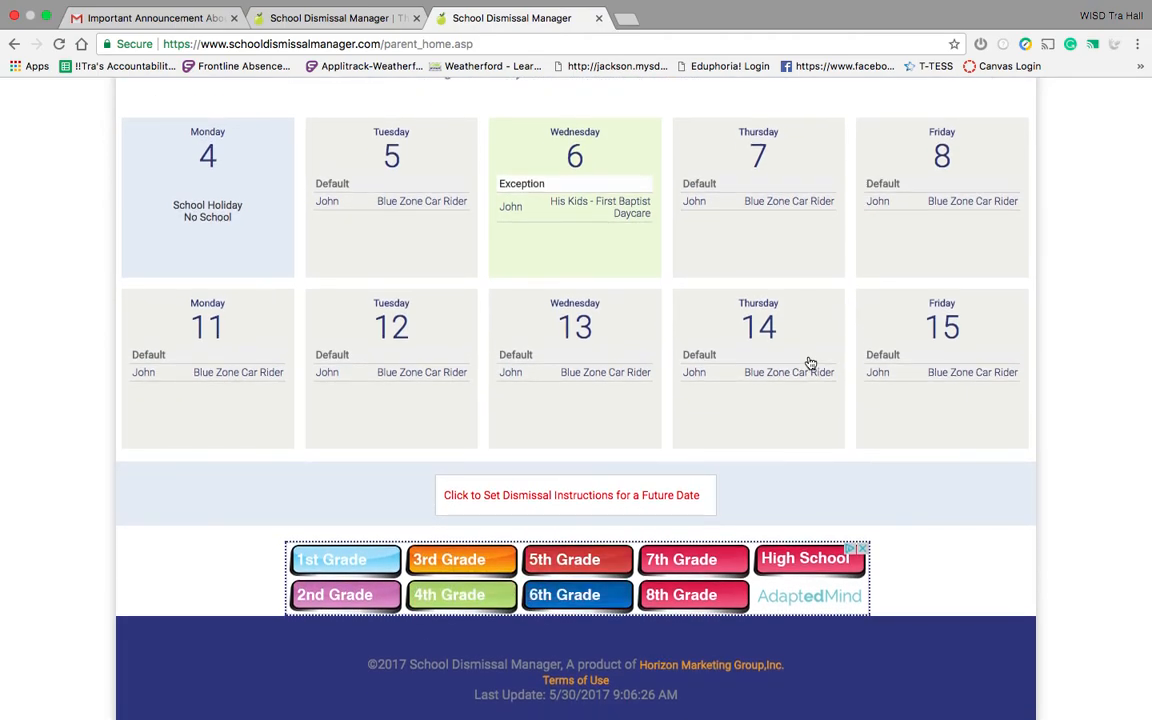
pyautogui.scroll(4, 811, 363)
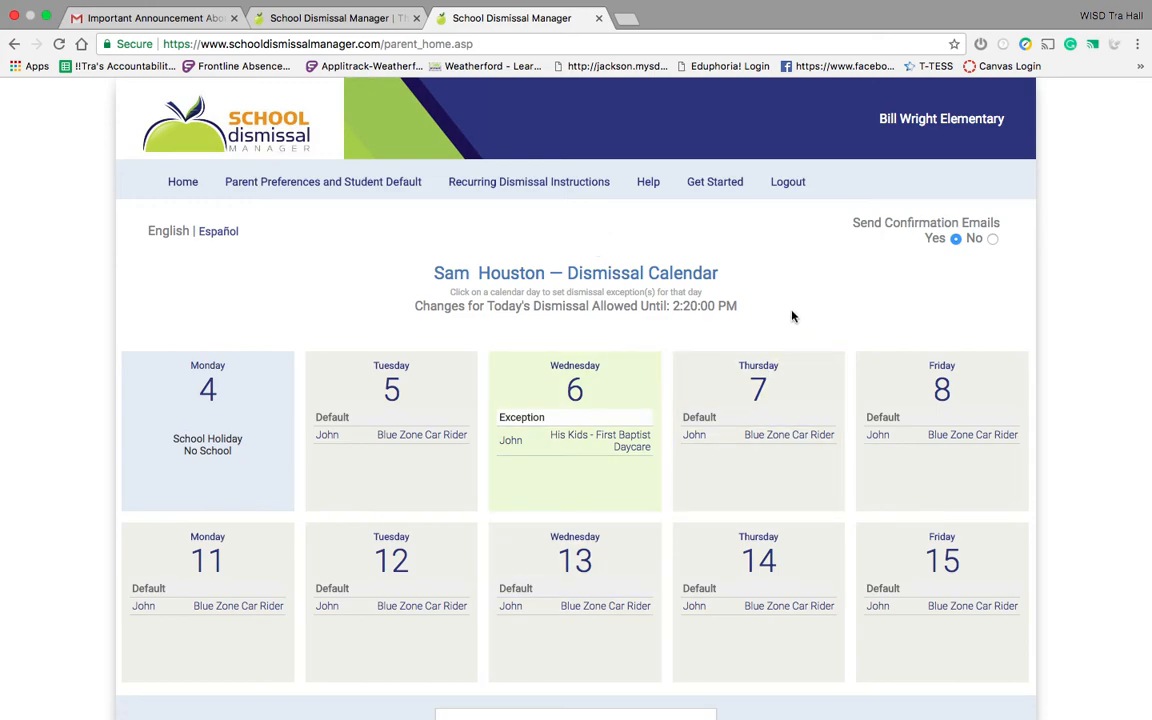
pyautogui.moveTo(419, 311); pyautogui.dragTo(586, 316)
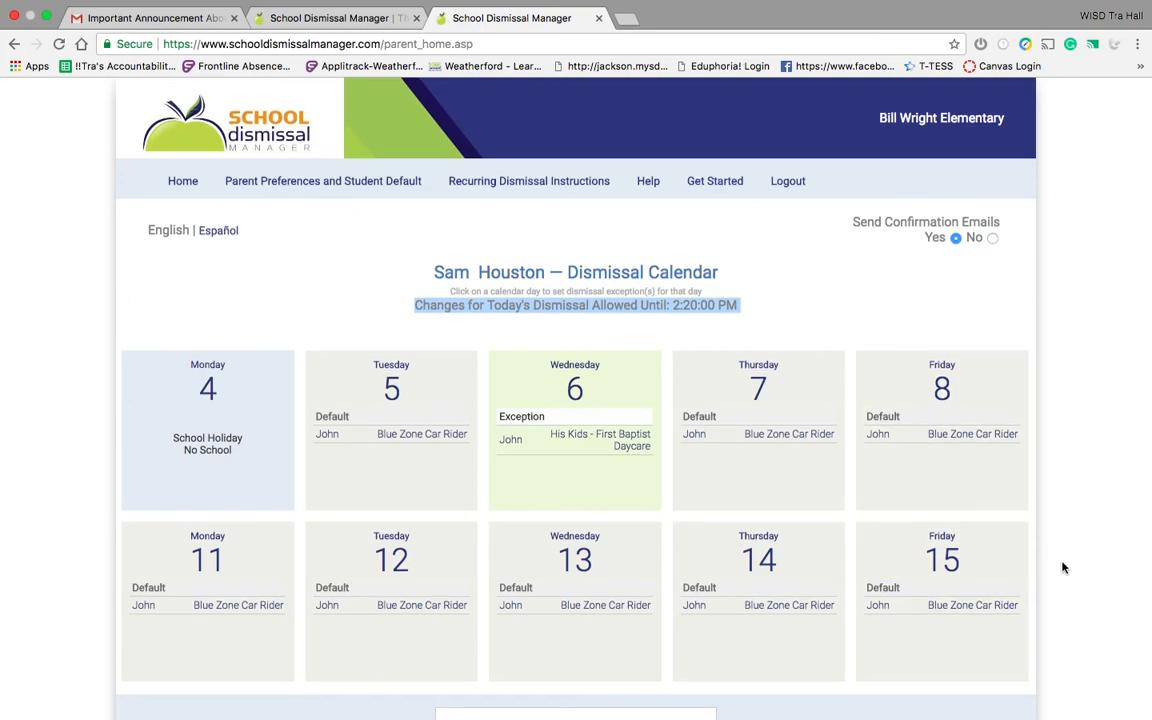
pyautogui.scroll(-3, 1065, 568)
pyautogui.scroll(3, 1063, 568)
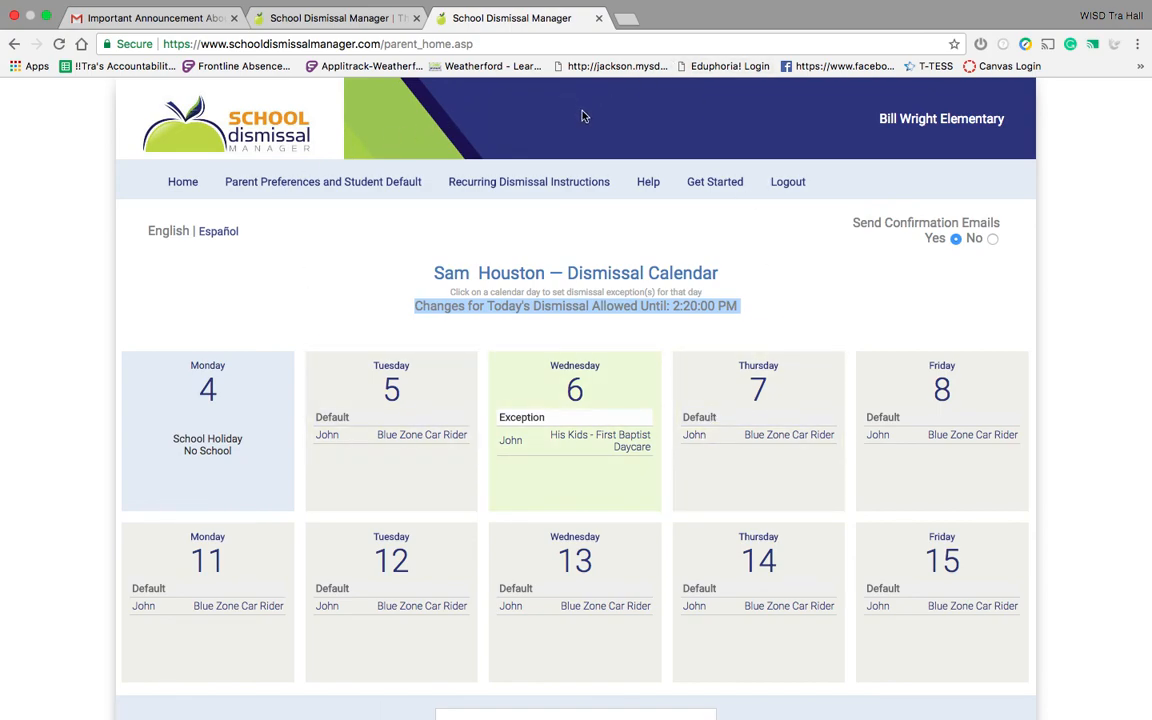
pyautogui.moveTo(664, 9)
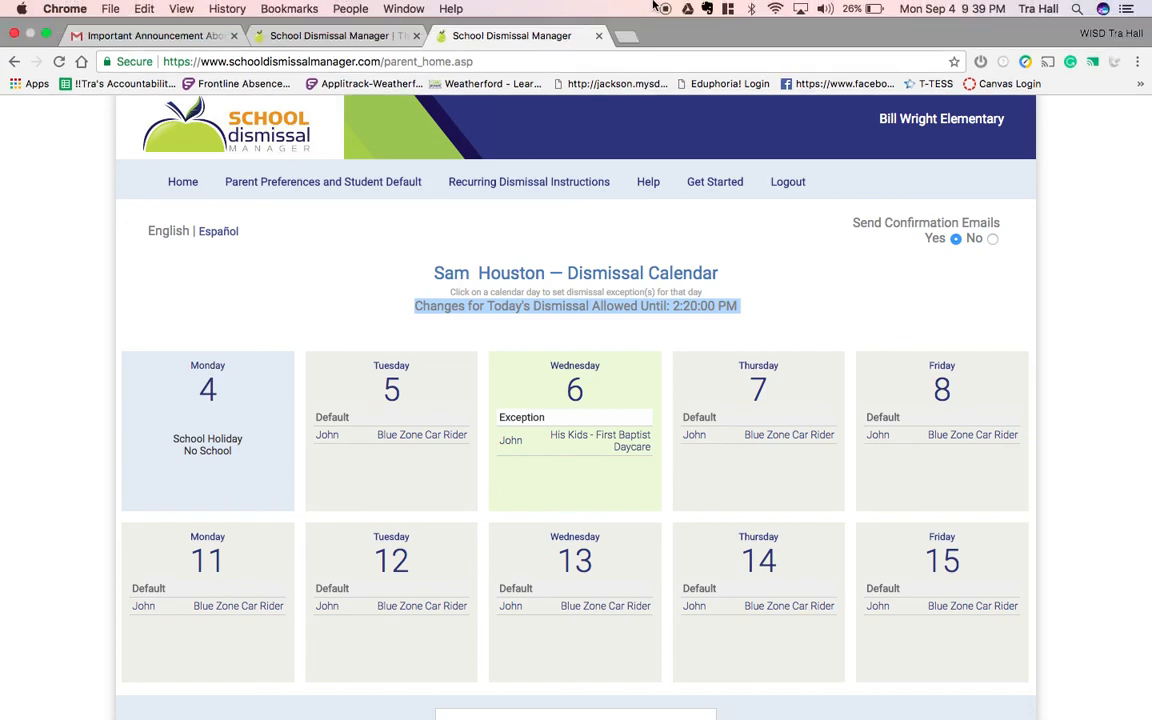